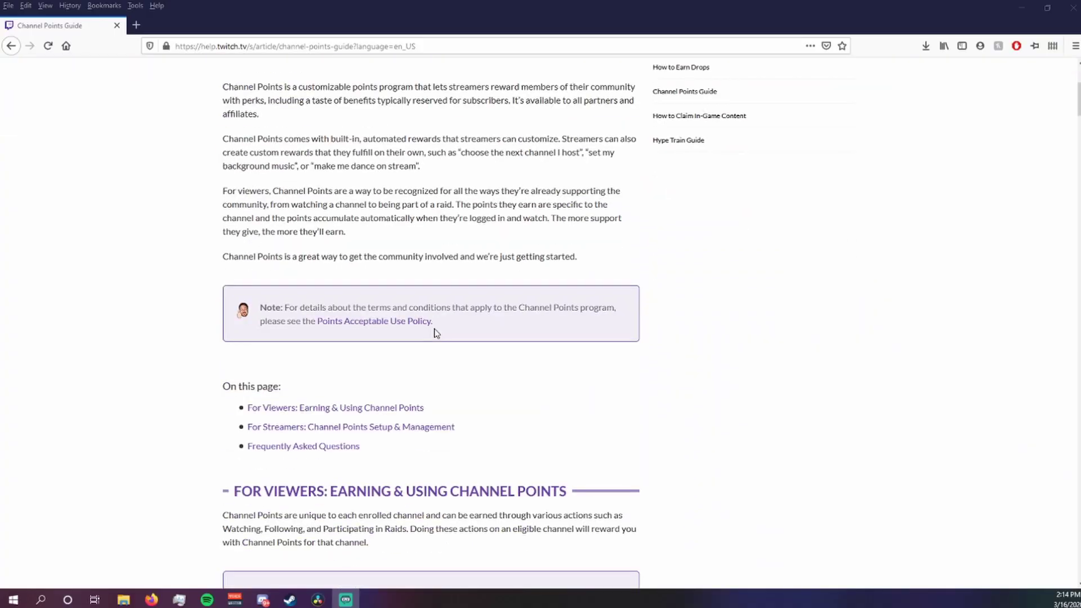
Step: Read through the Channel Points guide, covering how viewers earn and use points up to the streamer setup section
scroll(435, 331, down, 7)
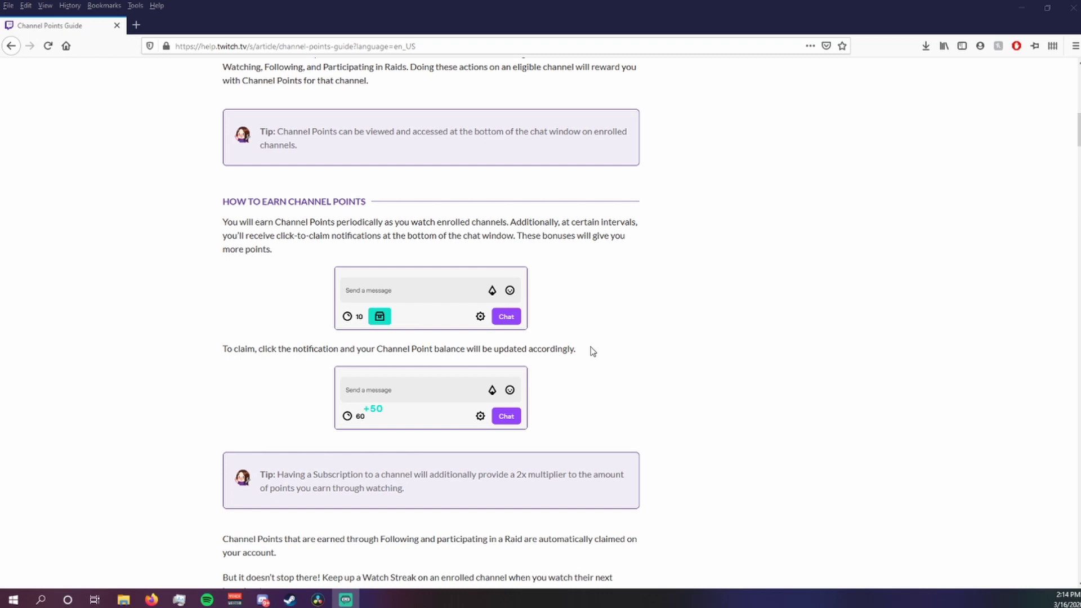
scroll(593, 351, down, 10)
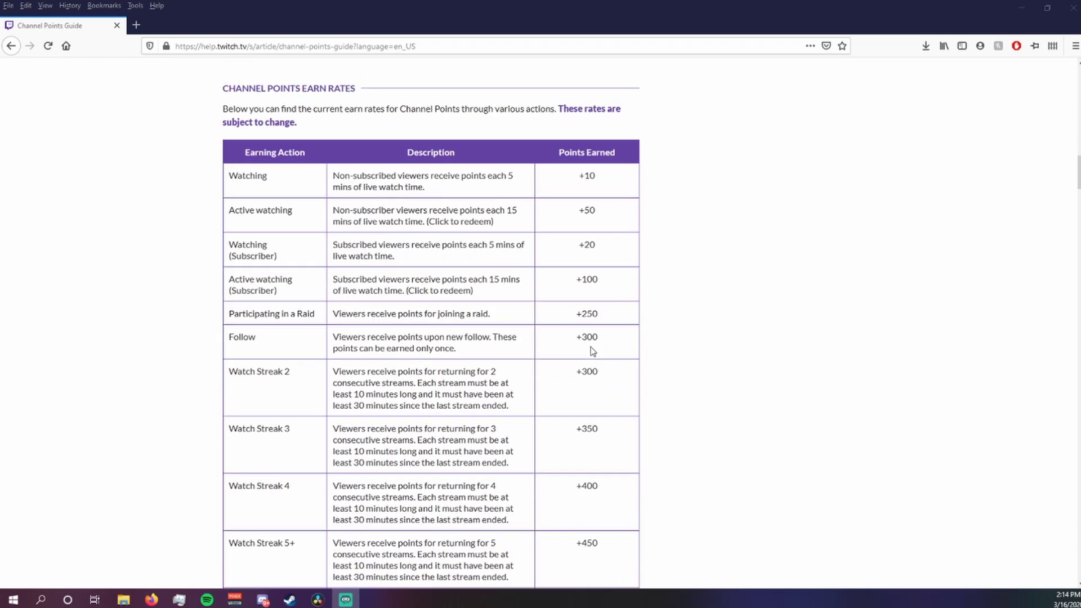
scroll(593, 352, down, 7)
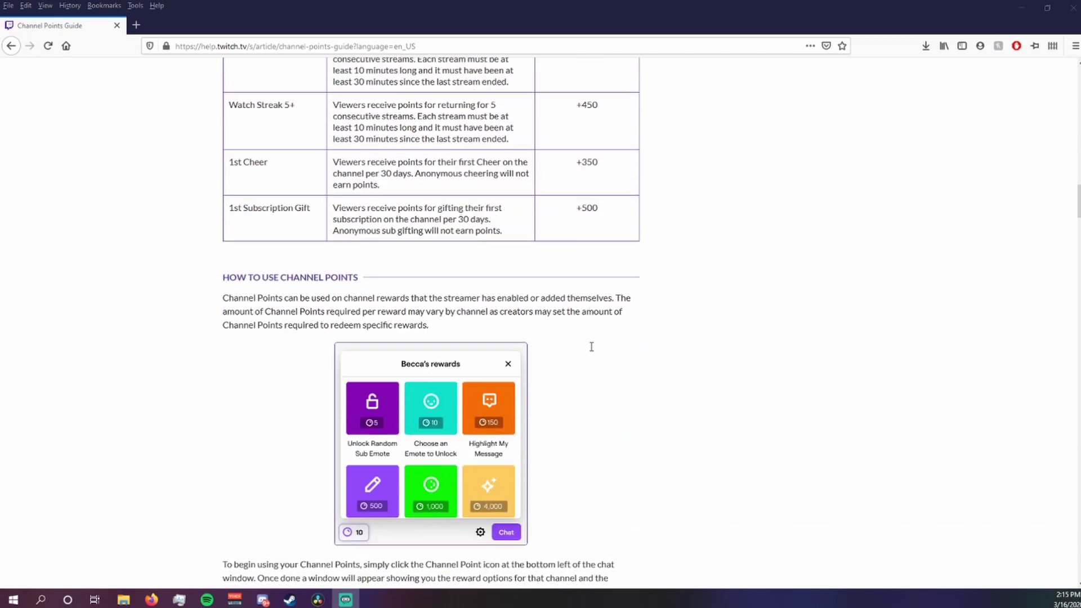
scroll(591, 346, down, 15)
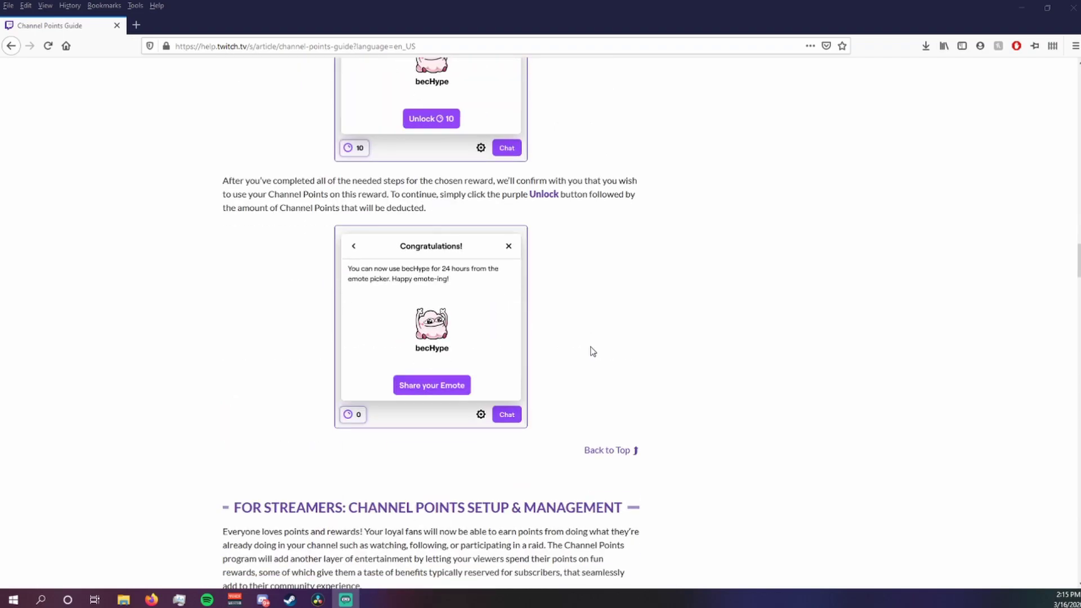
scroll(593, 351, down, 15)
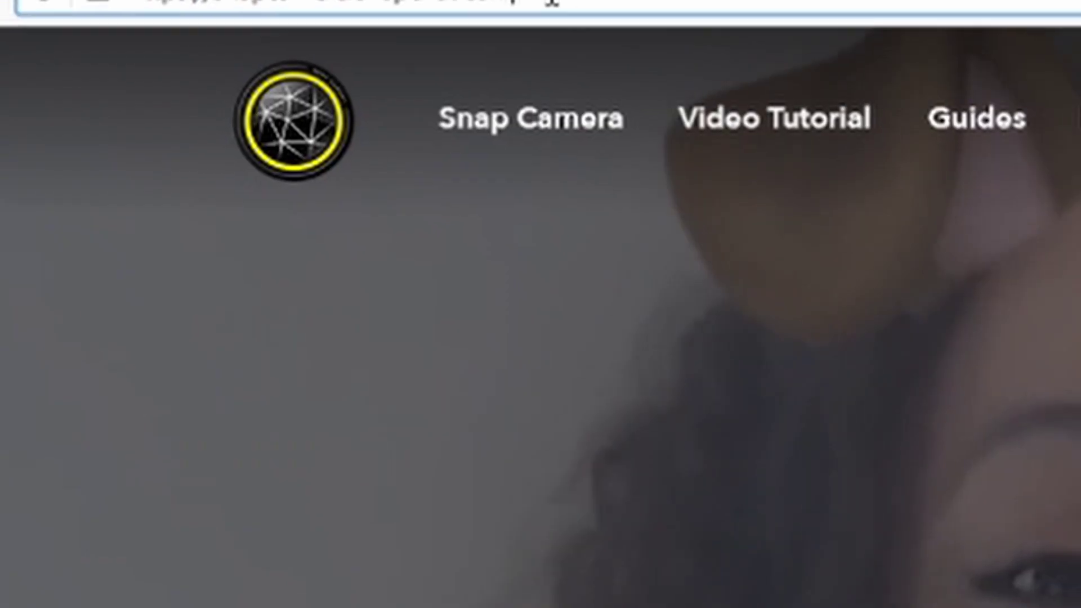
Step: Open the Snap Camera download page and accept its privacy policy, license agreement and terms of service
drag(304, 47, 140, 47)
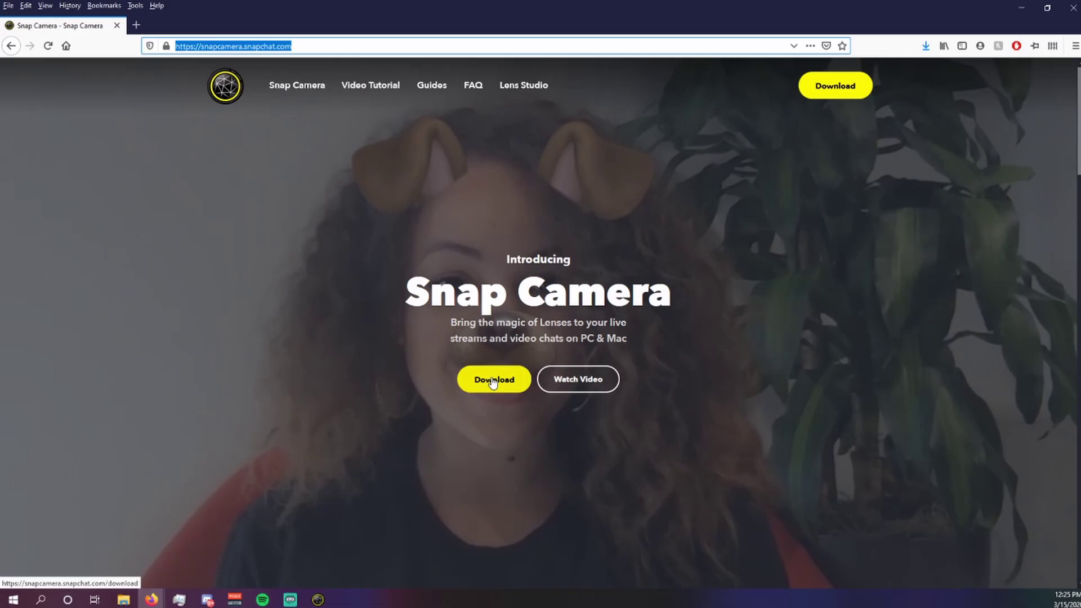
click(494, 381)
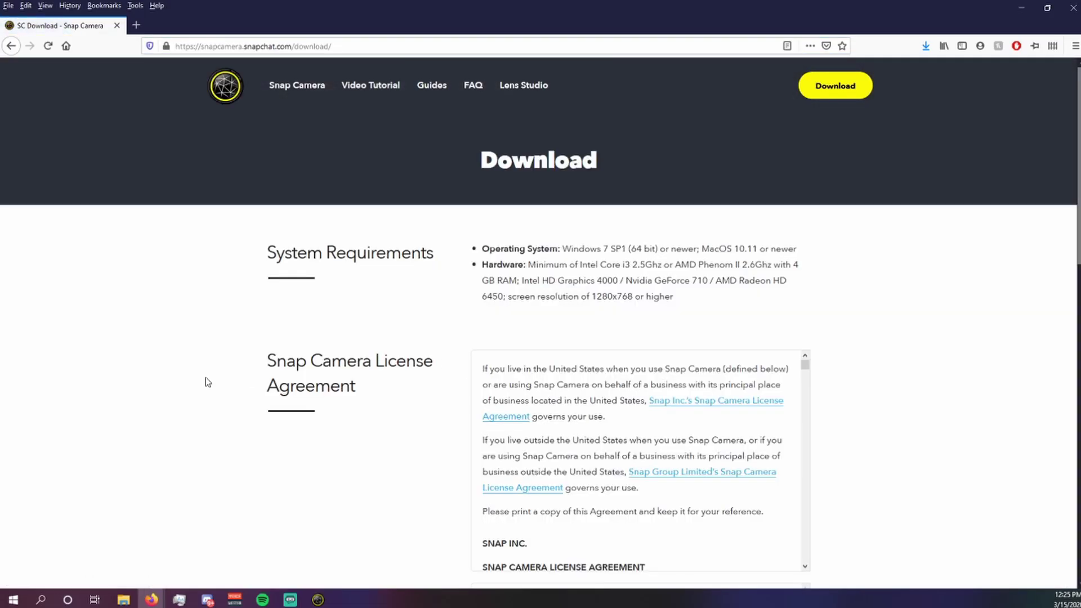
scroll(208, 382, down, 3)
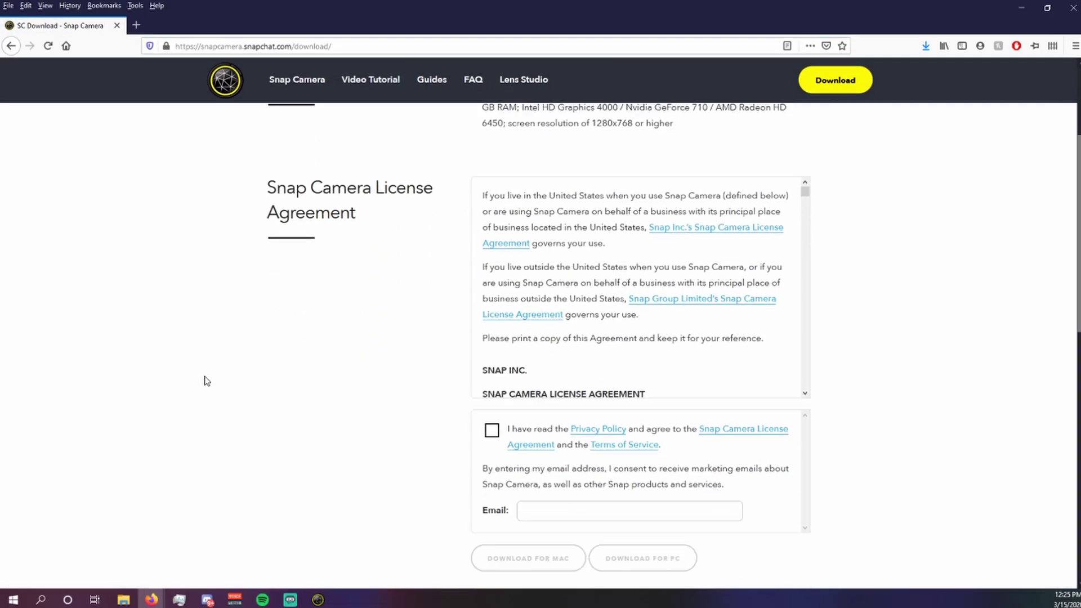
click(492, 431)
scroll(388, 408, down, 2)
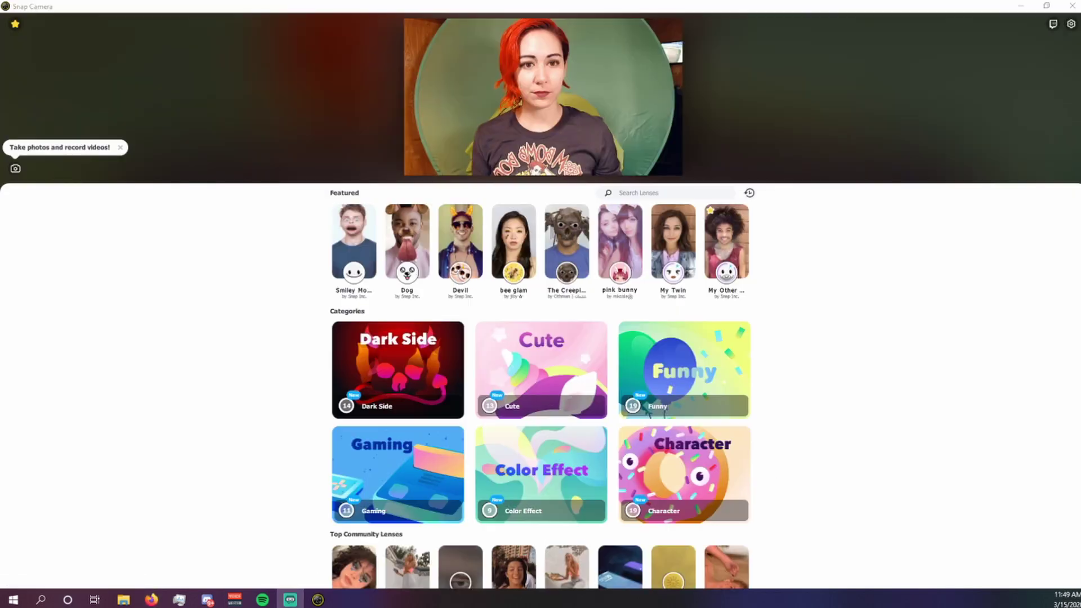
Step: Switch to Snap Camera and preview the featured Smiley Mouth, Dog, Devil and bee glam lenses on the camera feed
click(349, 251)
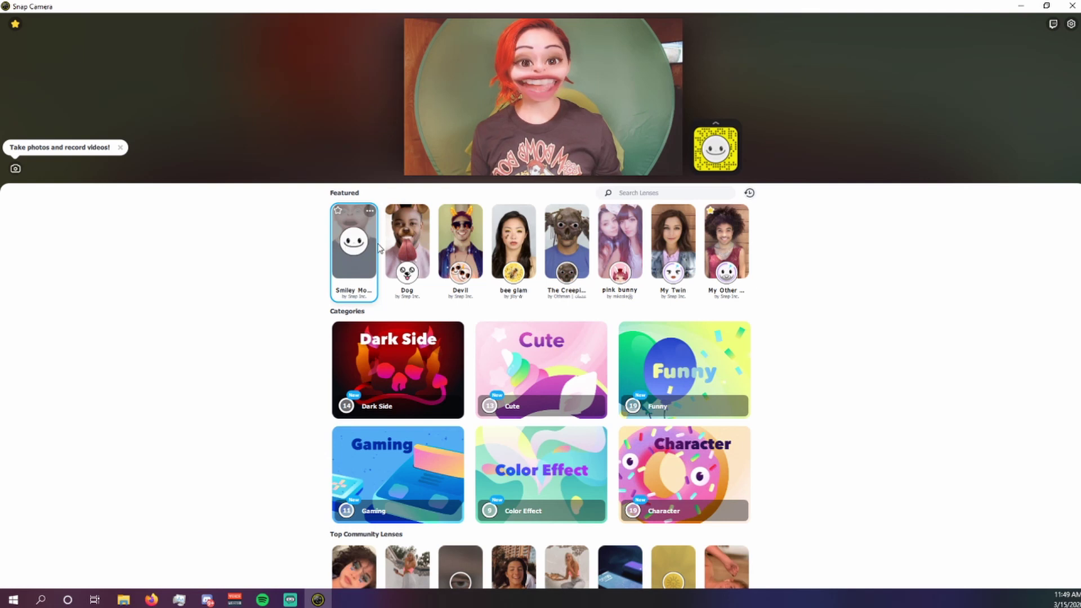
click(408, 245)
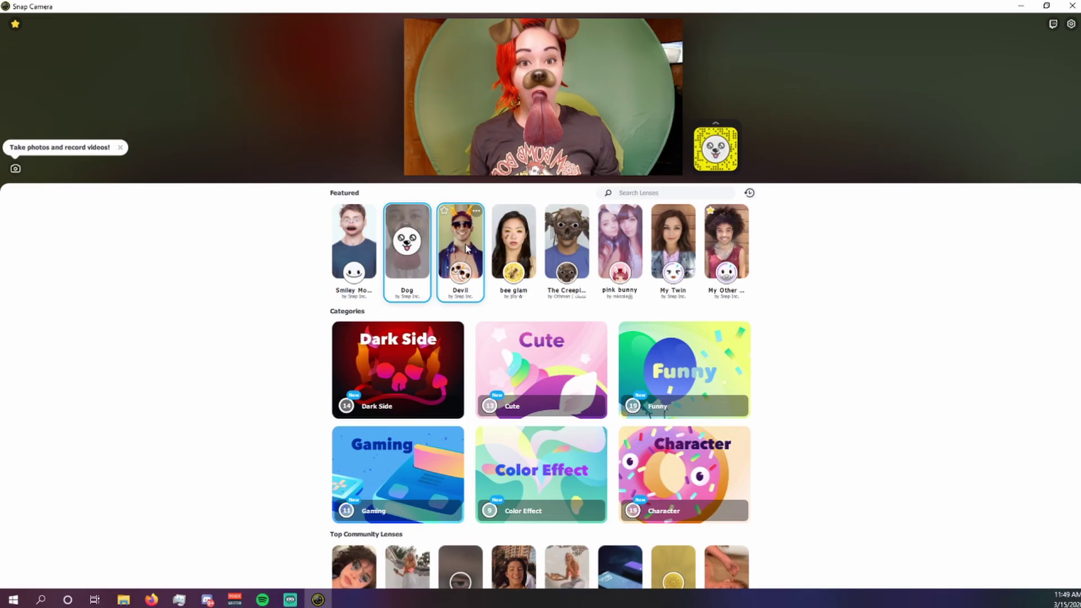
click(467, 248)
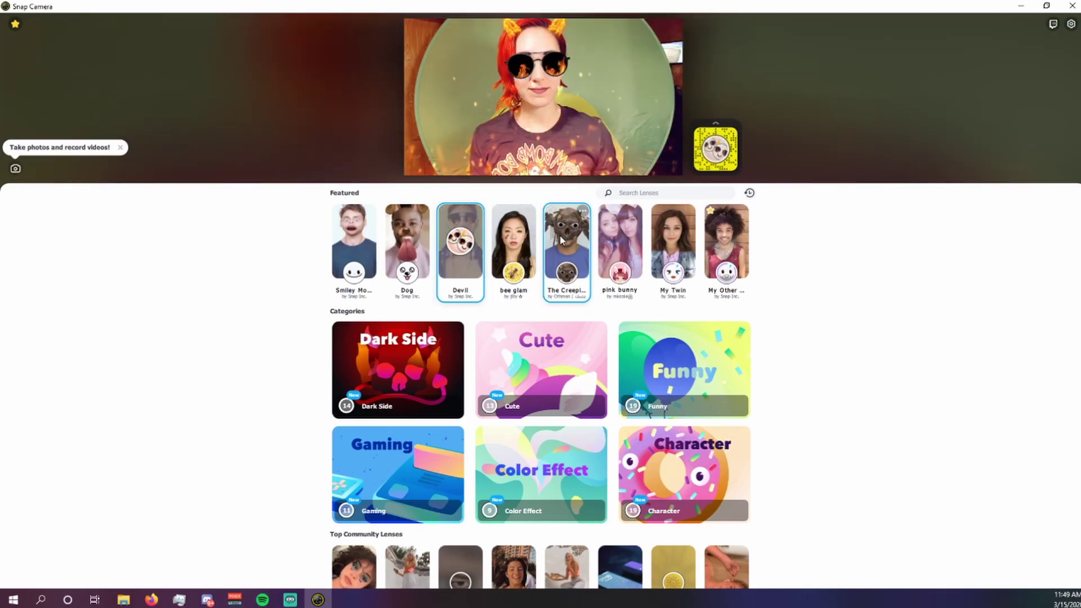
click(521, 244)
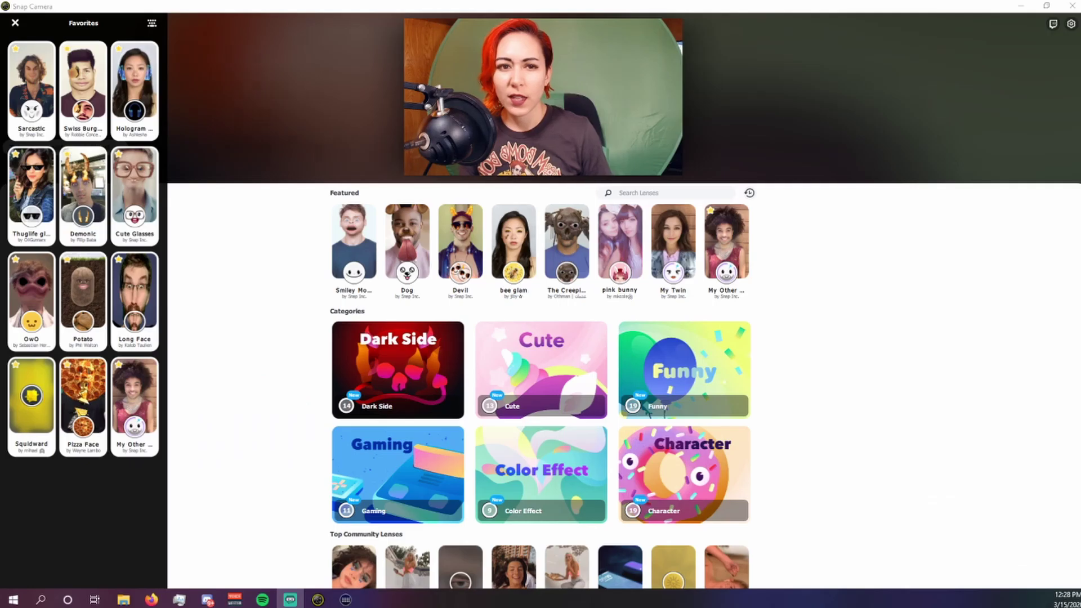
Step: Show the hotkey assignments for the favorite lenses
click(151, 23)
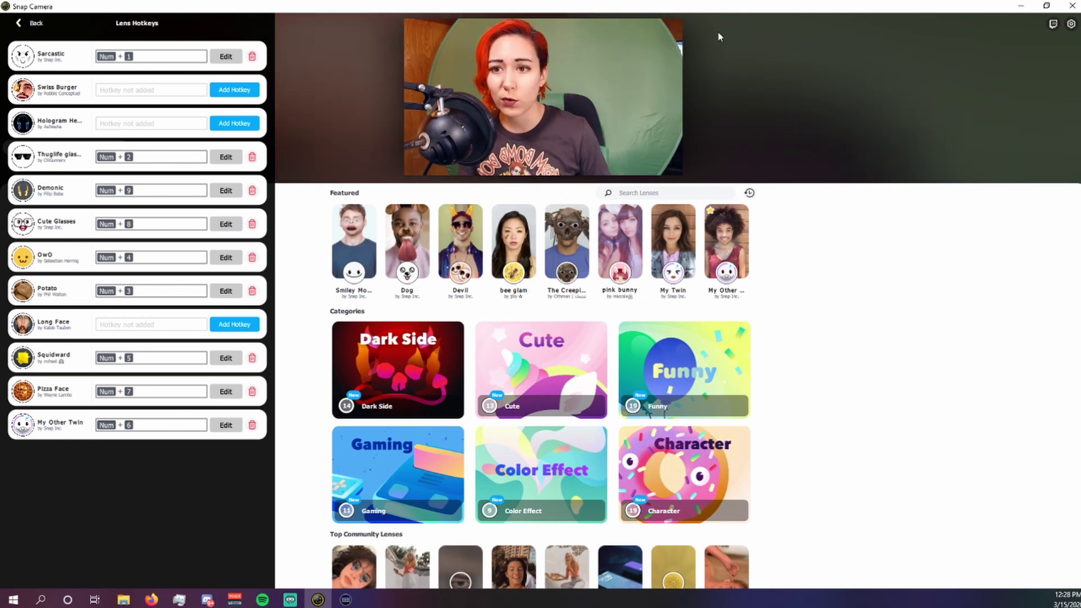
Step: Switch to the Firefox article on missing numpads and read the section on numeric keypad emulators
mouse_move(151, 600)
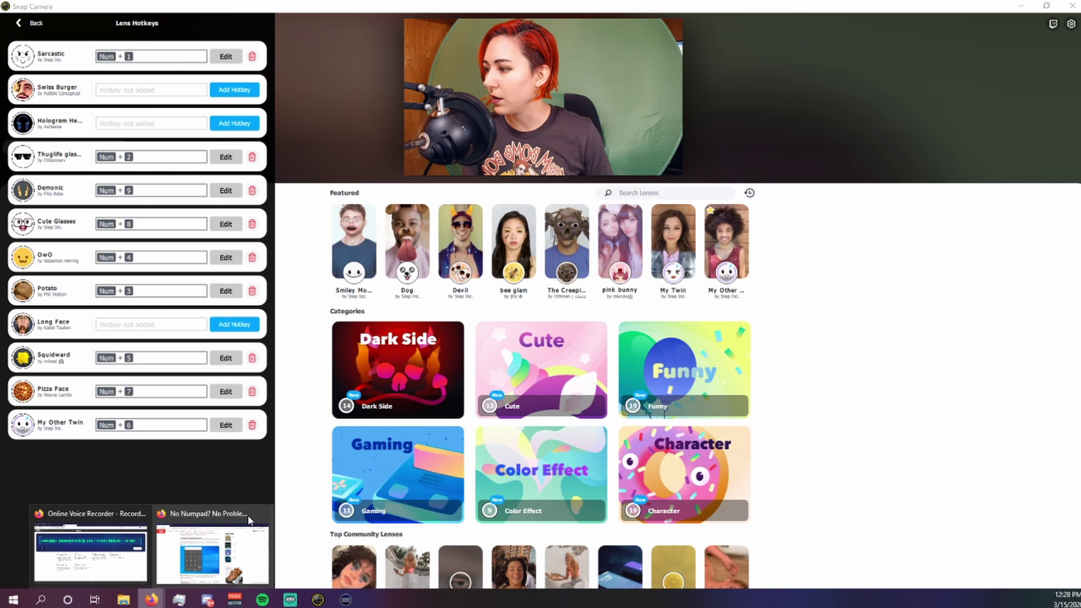
click(193, 548)
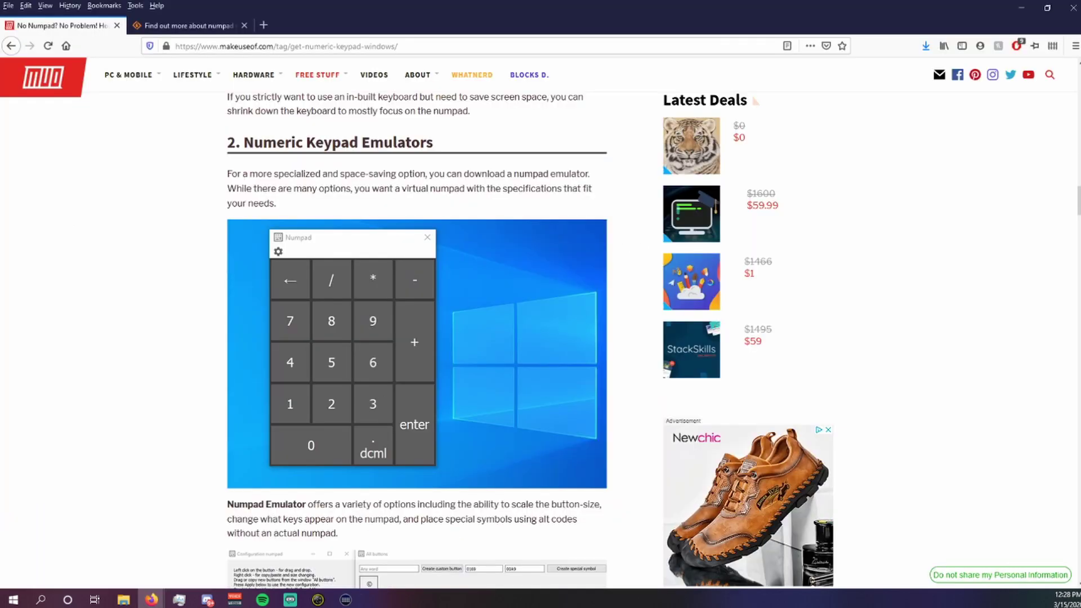
scroll(454, 185, down, 1)
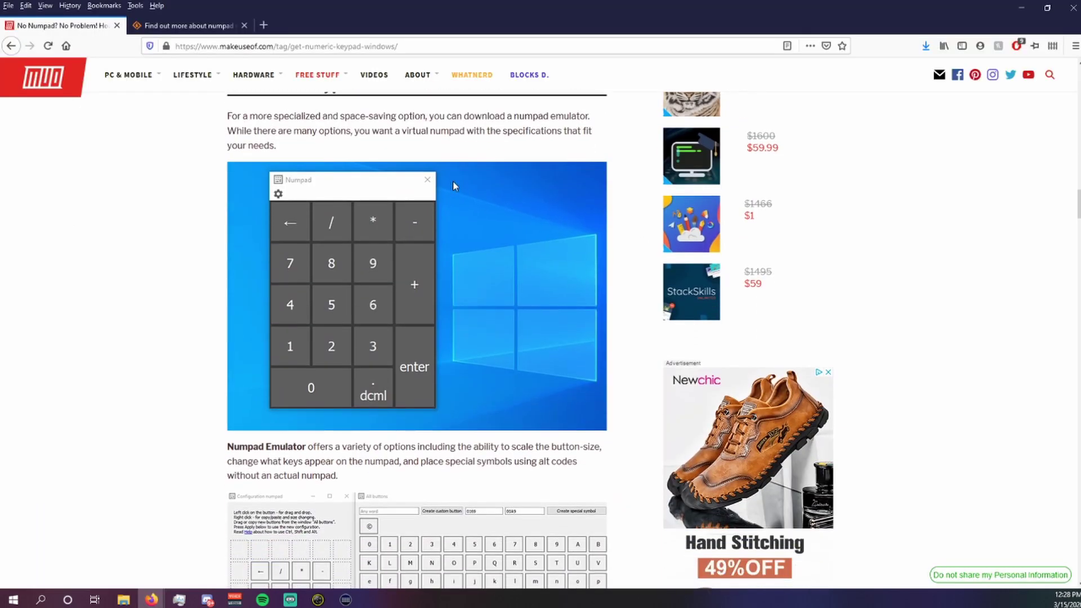
scroll(453, 181, down, 7)
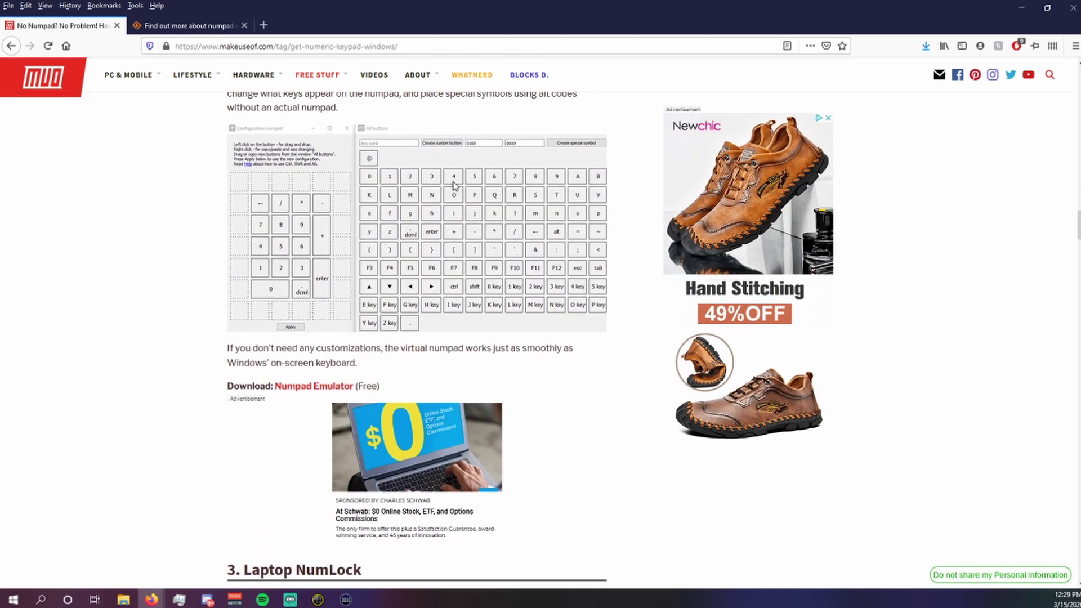
Step: Move the virtual numpad within reach and assign Num + 1 as the hotkey of the Sarcastic lens
drag(980, 119, 479, 134)
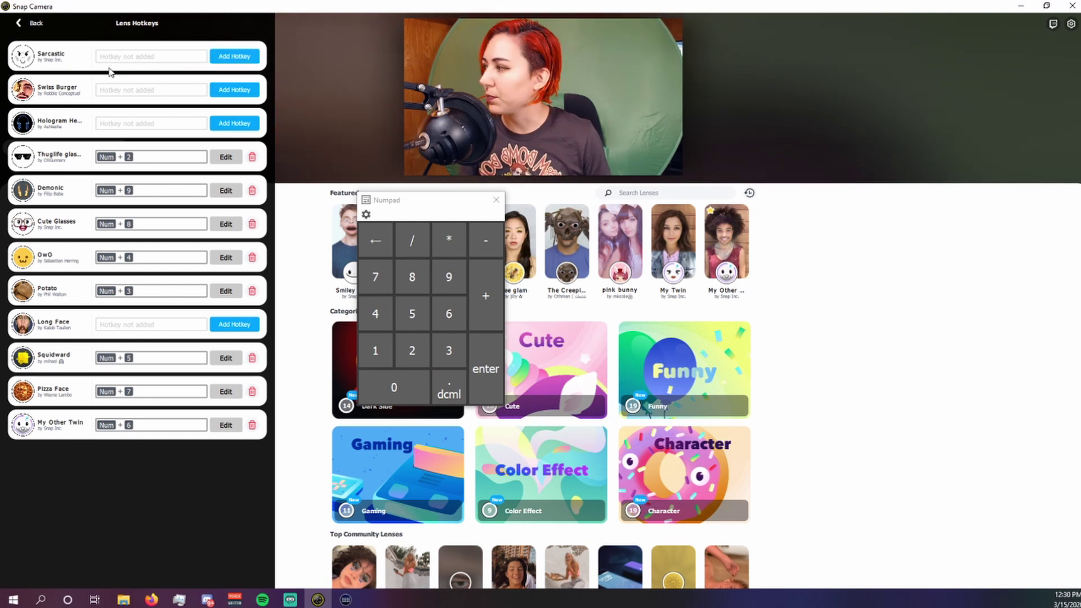
click(141, 60)
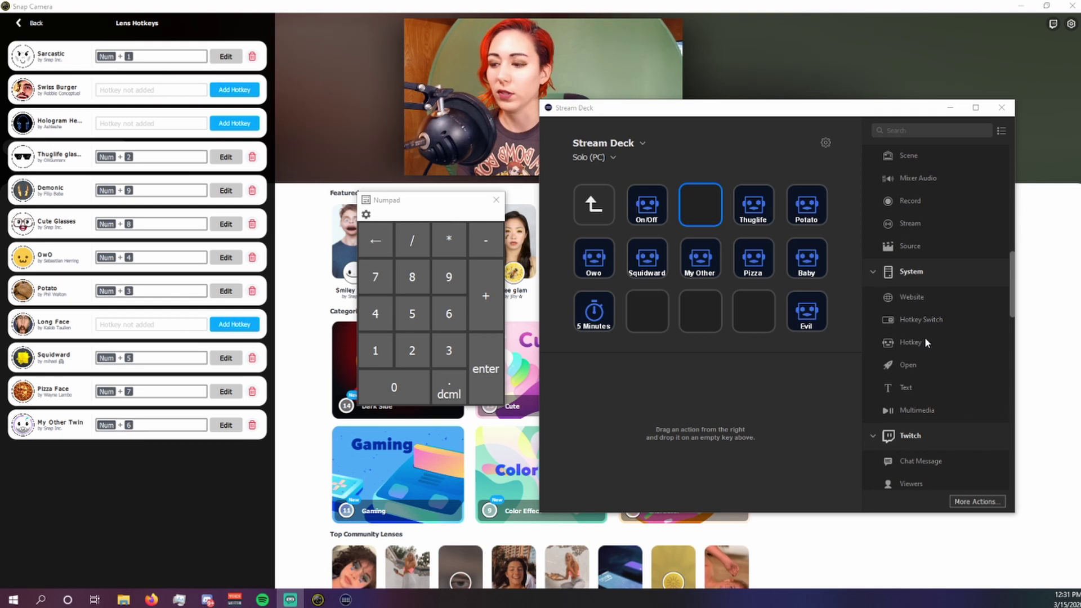
Step: In Stream Deck, add a Hotkey action to the empty key beside On/Off, titled "Sarcastic" and assigned to Numpad 1
drag(923, 342, 705, 207)
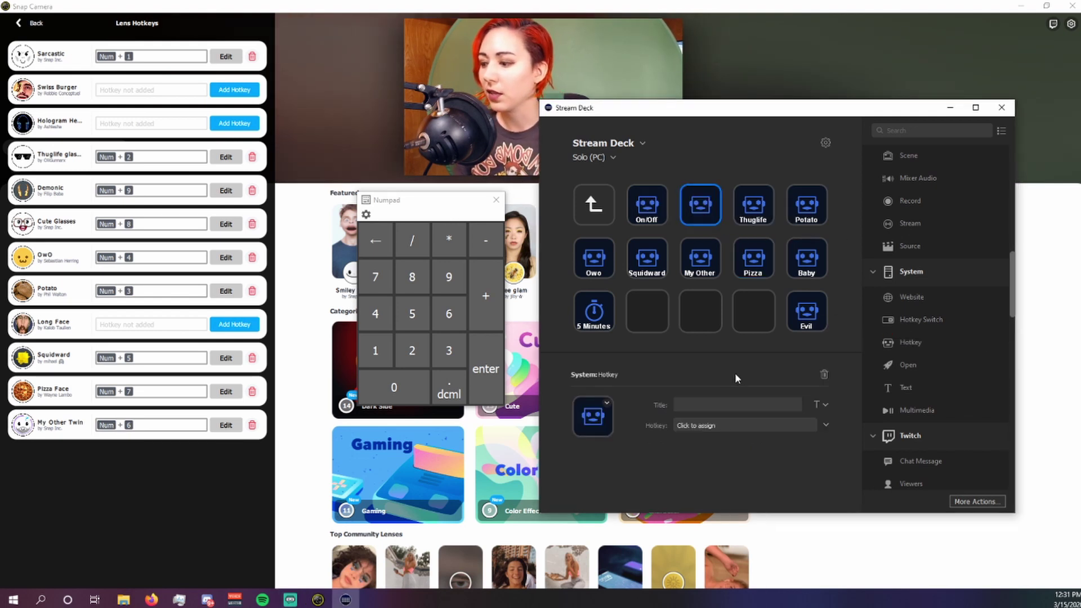
click(694, 400)
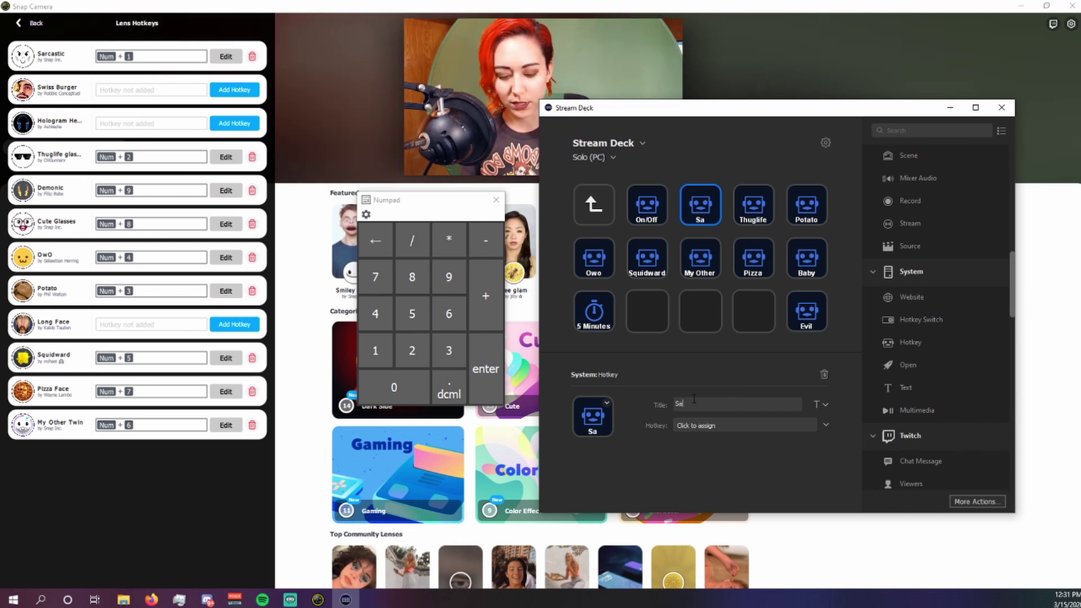
text(Sarcastic)
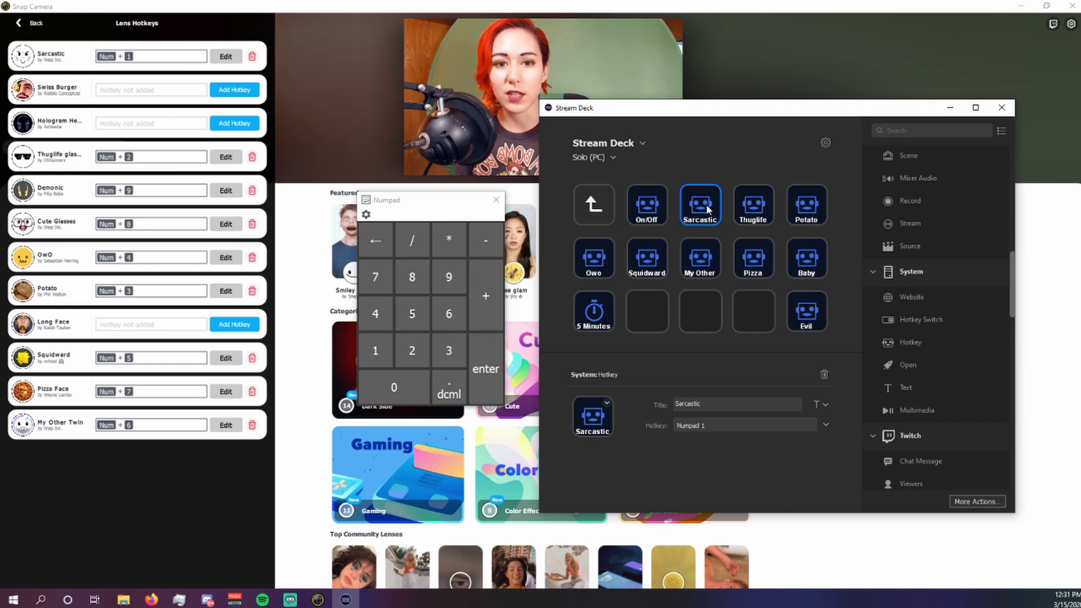
Step: Return to Snap Camera and test the Sarcastic lens hotkey by toggling the lens on and off several times
click(920, 15)
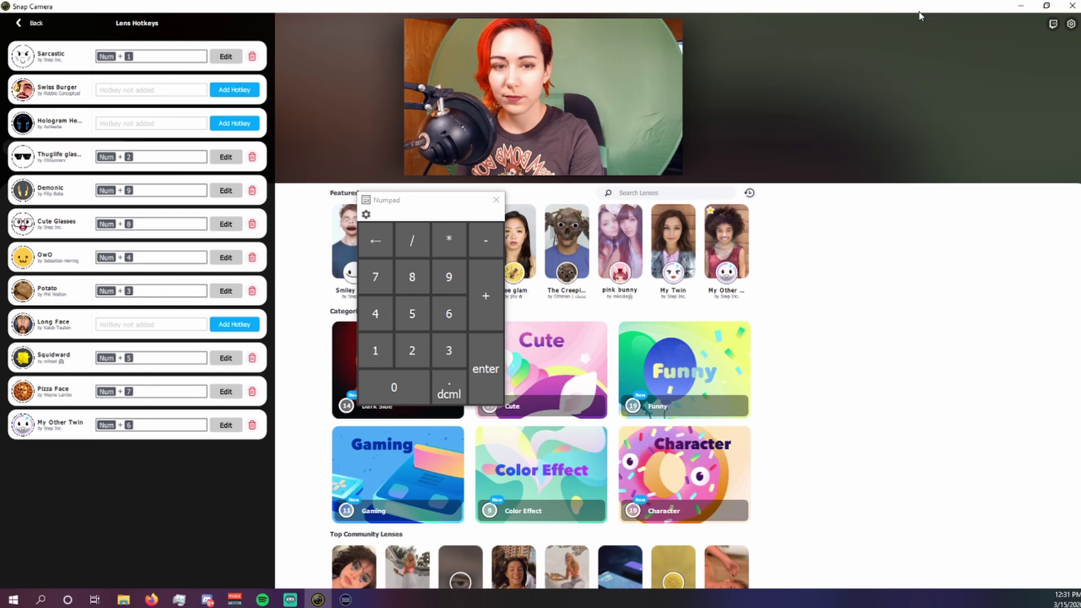
key(KP_1)
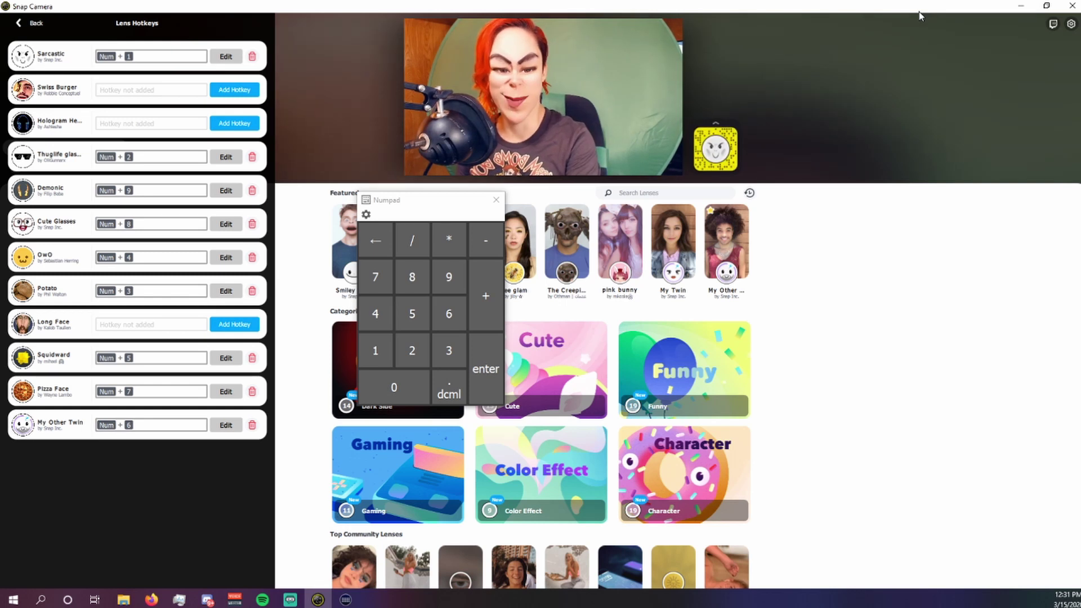
key(KP_1)
key(KP_1)
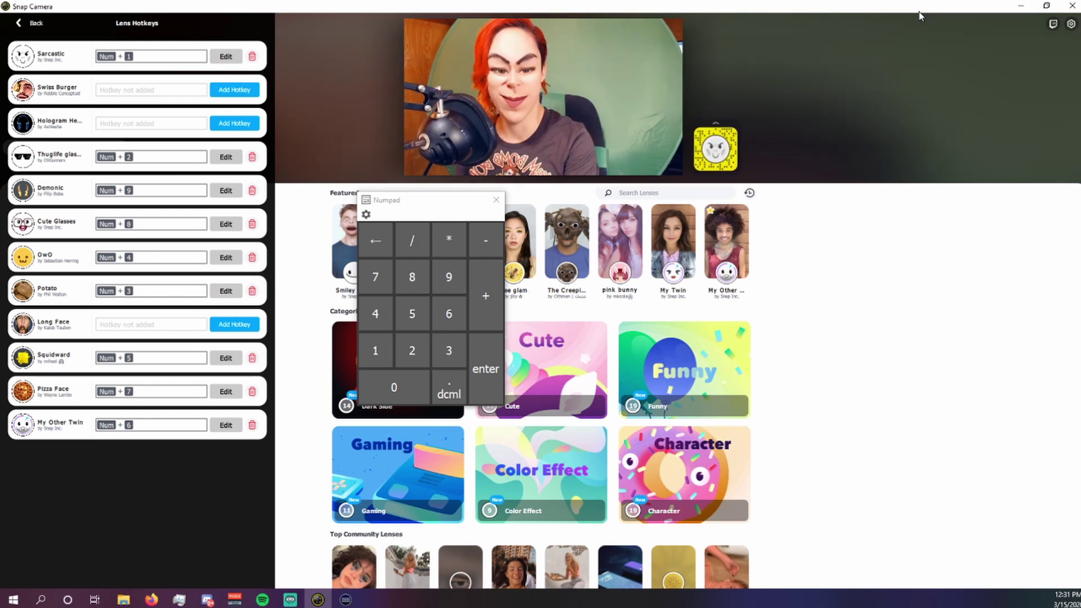
key(KP_1)
key(KP_1)
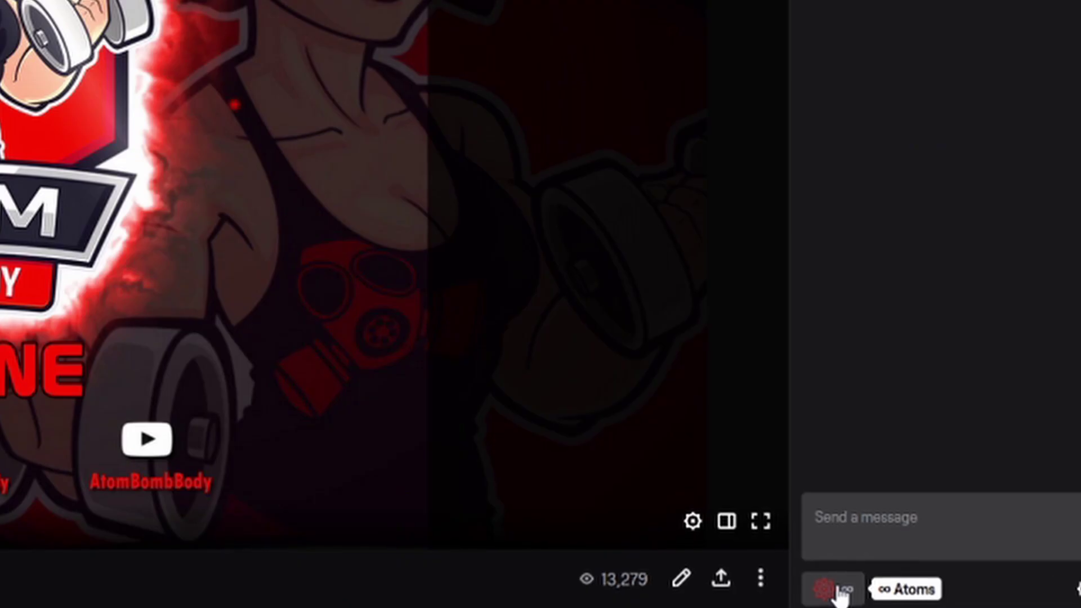
Step: Open the Twitch channel's Manage Rewards page and look through the list of custom rewards
click(919, 575)
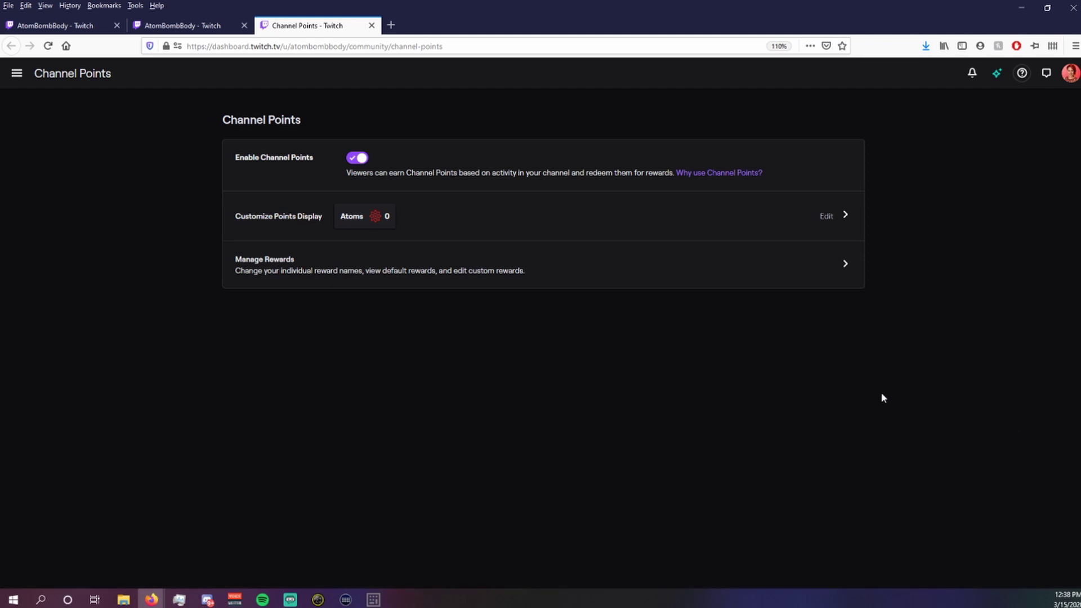
click(504, 270)
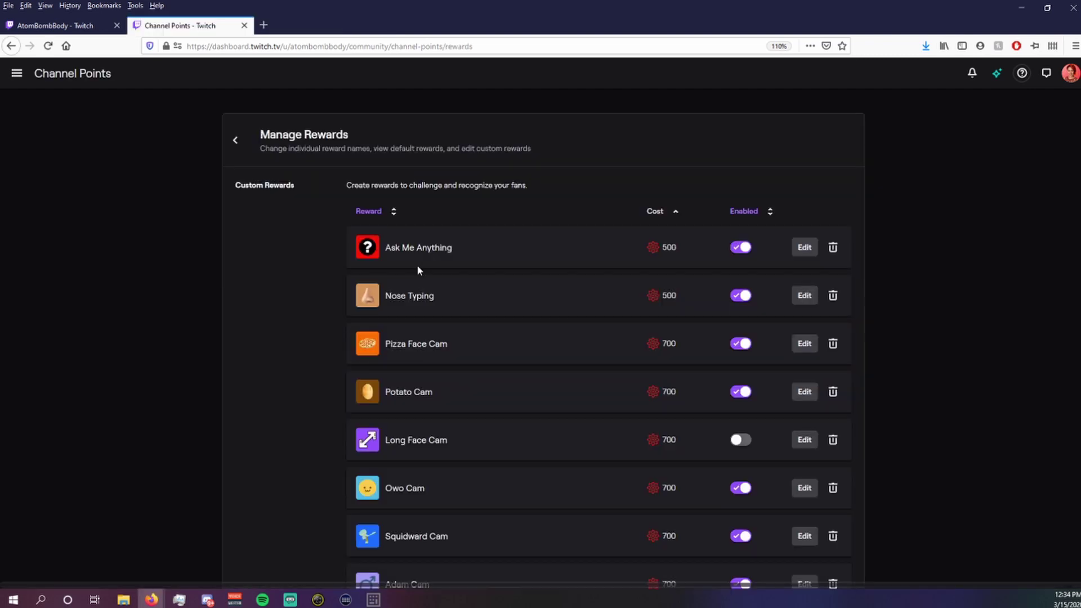
scroll(246, 279, down, 2)
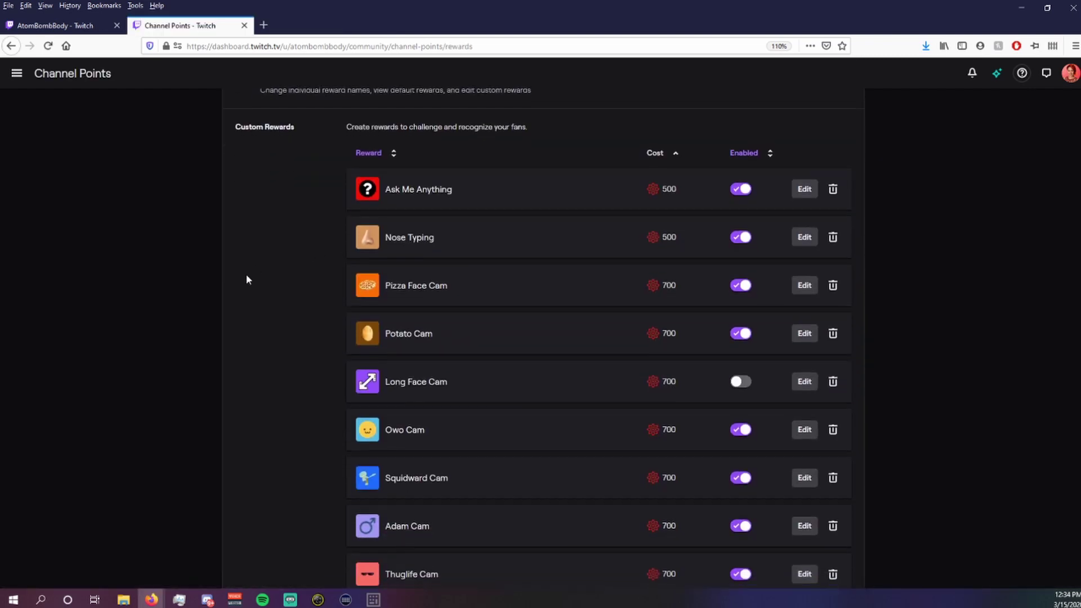
scroll(246, 279, down, 7)
scroll(246, 279, up, 2)
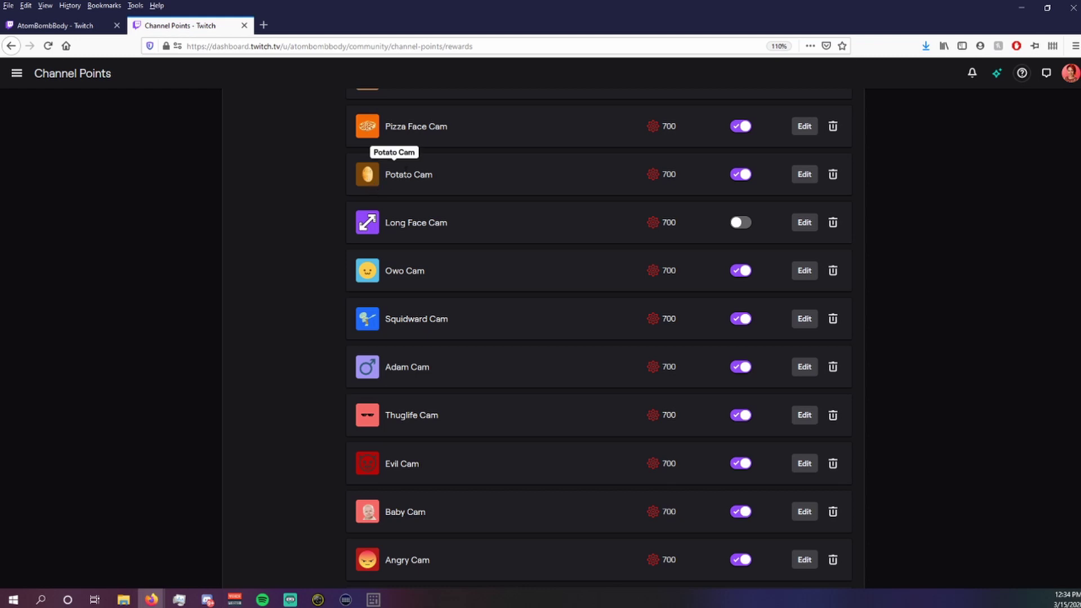
Step: Open the Potato Cam reward for editing and examine its description, cost, icon and background color settings
click(805, 174)
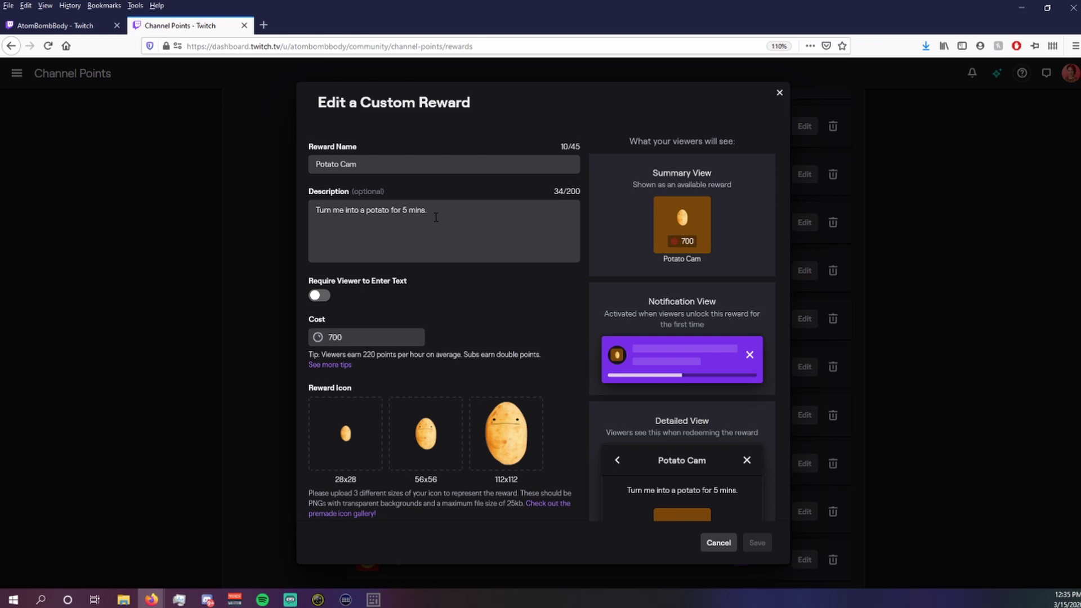
scroll(445, 265, down, 2)
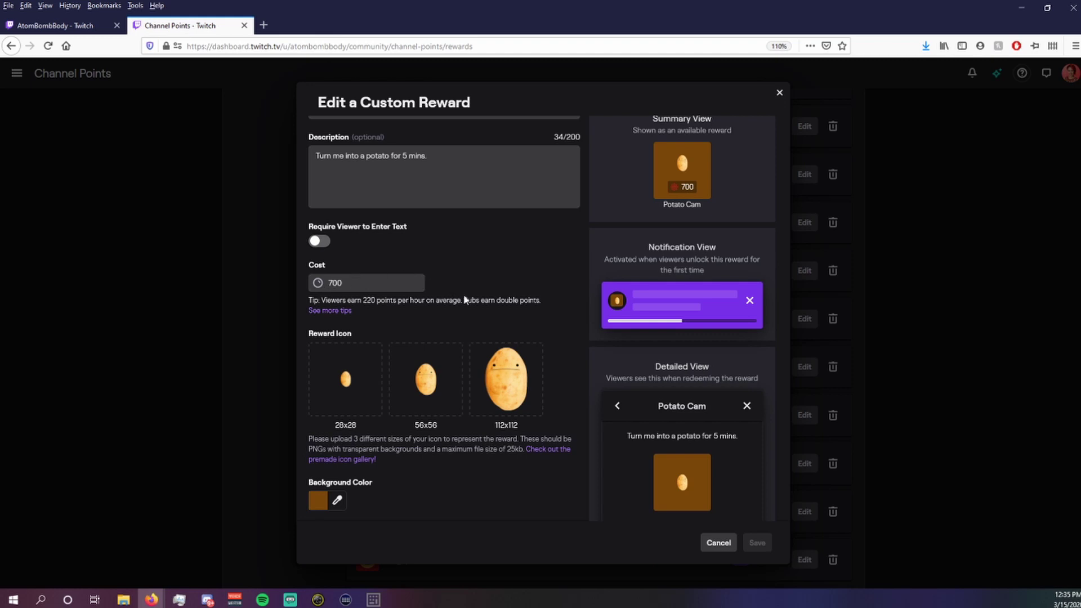
scroll(465, 300, down, 3)
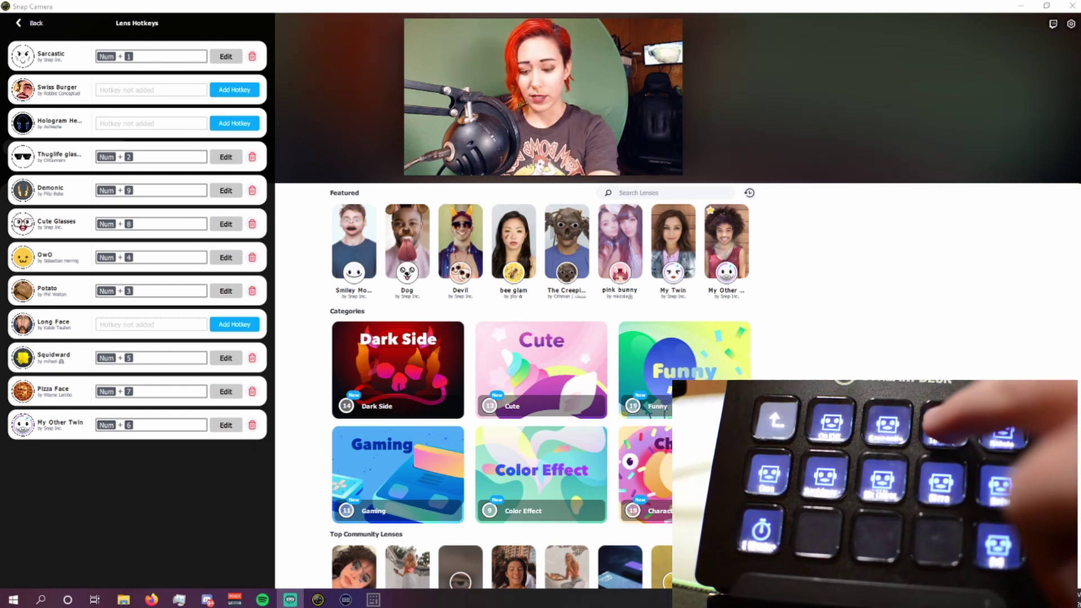
Step: Switch to Snap Camera and turn on the Potato lens with its assigned hotkey
key(KP_2)
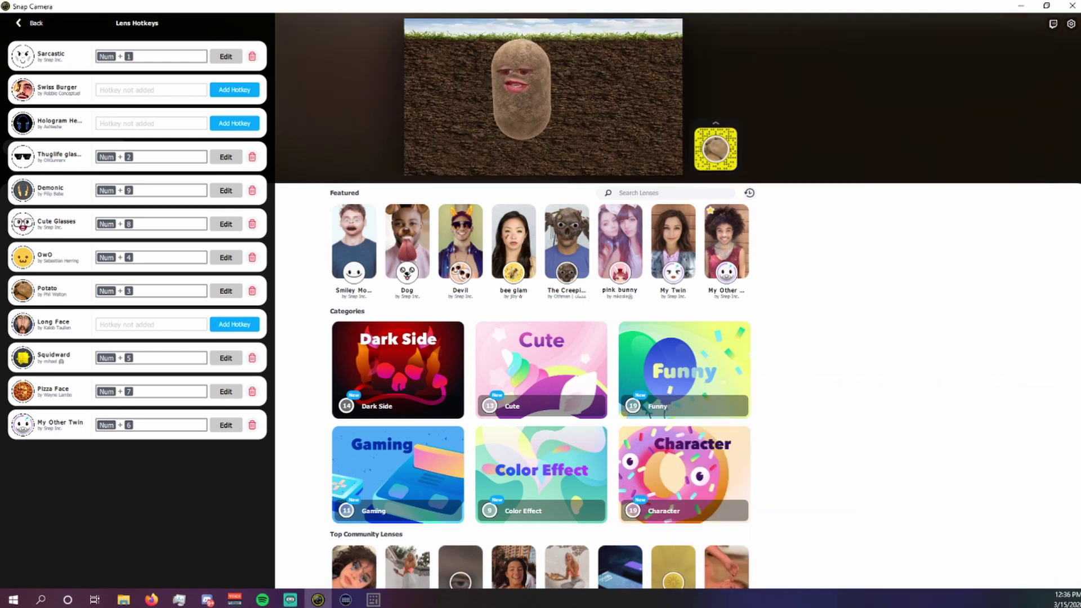
Step: Switch to Stream Deck and place a Timer action on the middle empty key of the lowest row
key(alt+Tab)
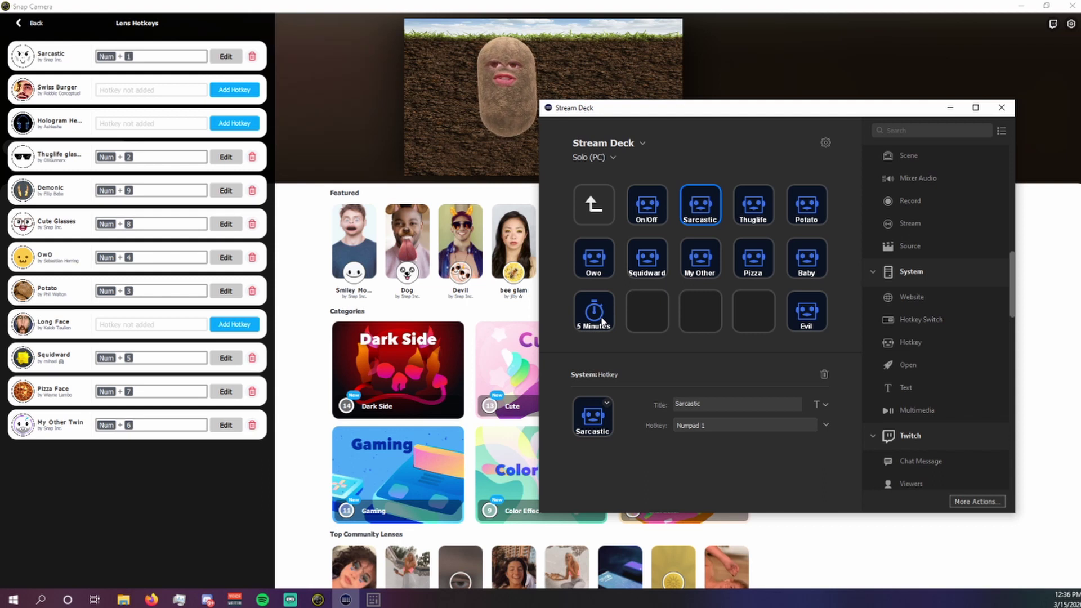
scroll(961, 184, up, 5)
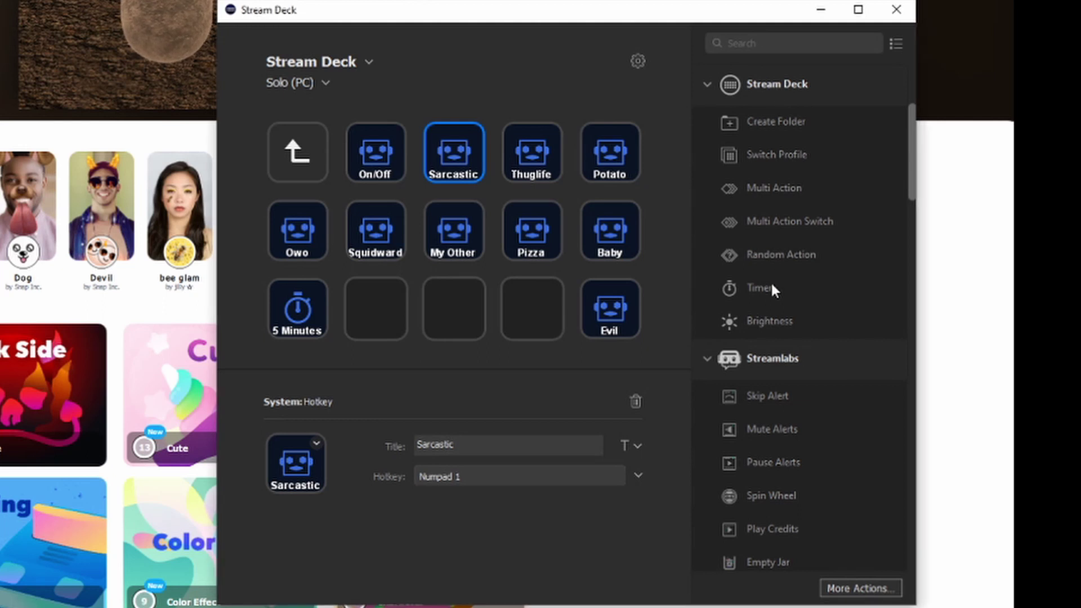
drag(778, 284, 461, 301)
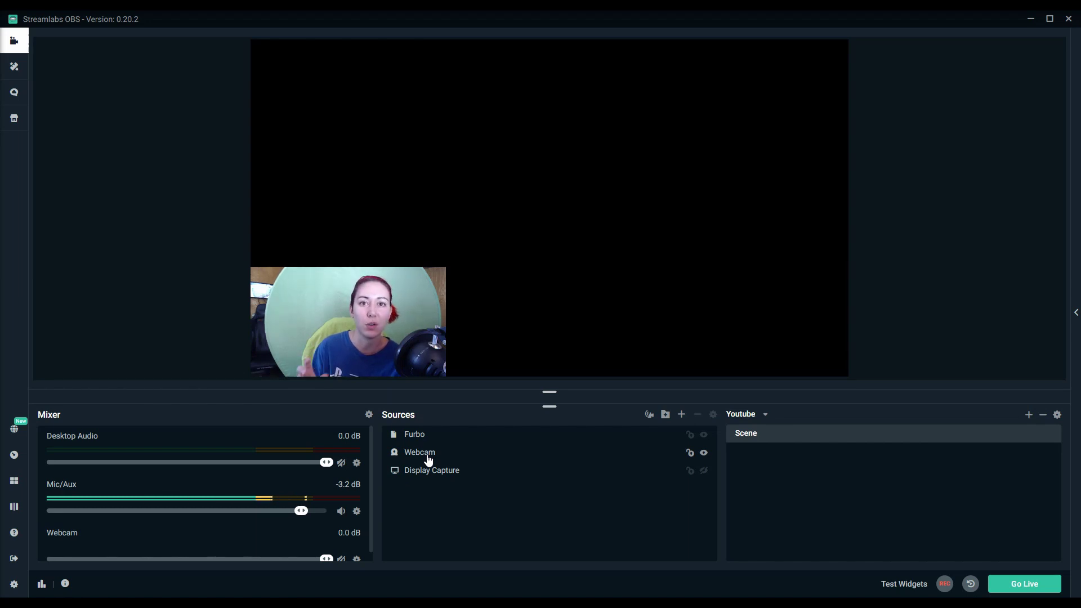
Step: In Streamlabs OBS, open the video configuration of the Webcam source's device and set Backlight Comp to 1
click(427, 455)
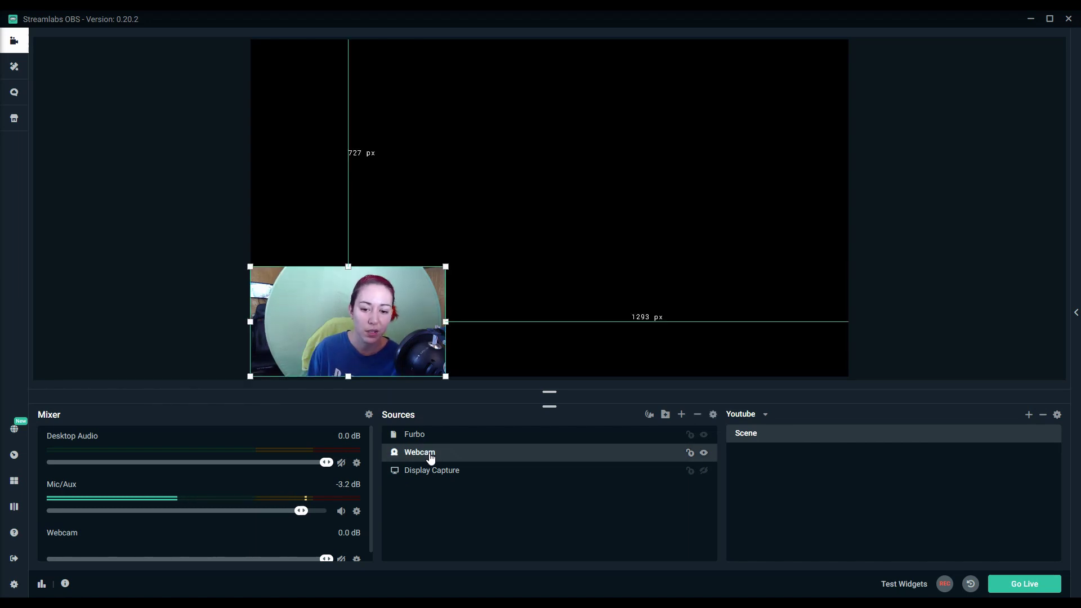
right_click(428, 459)
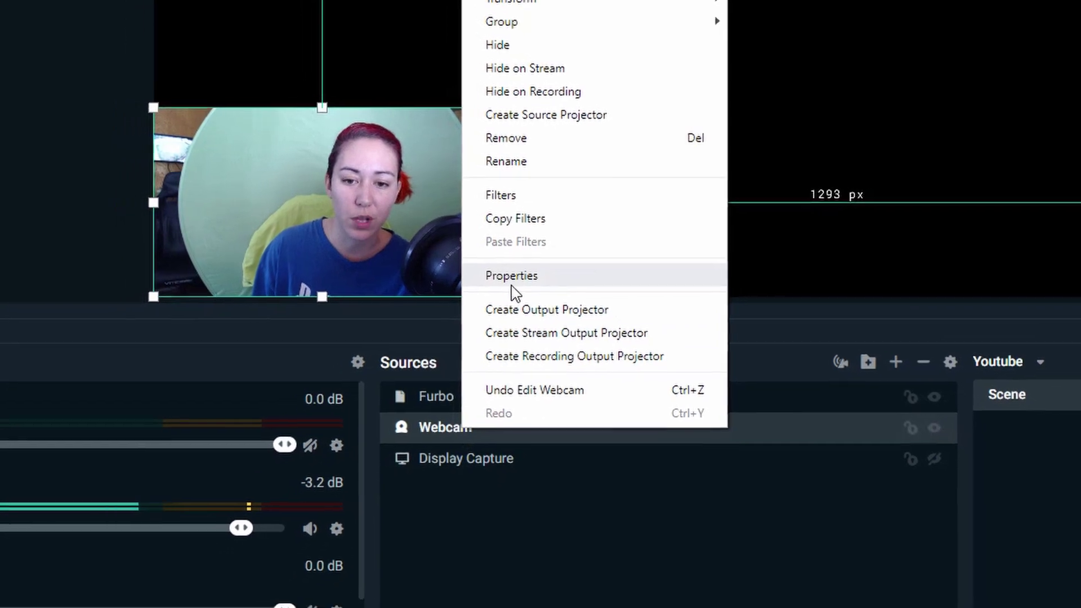
click(504, 281)
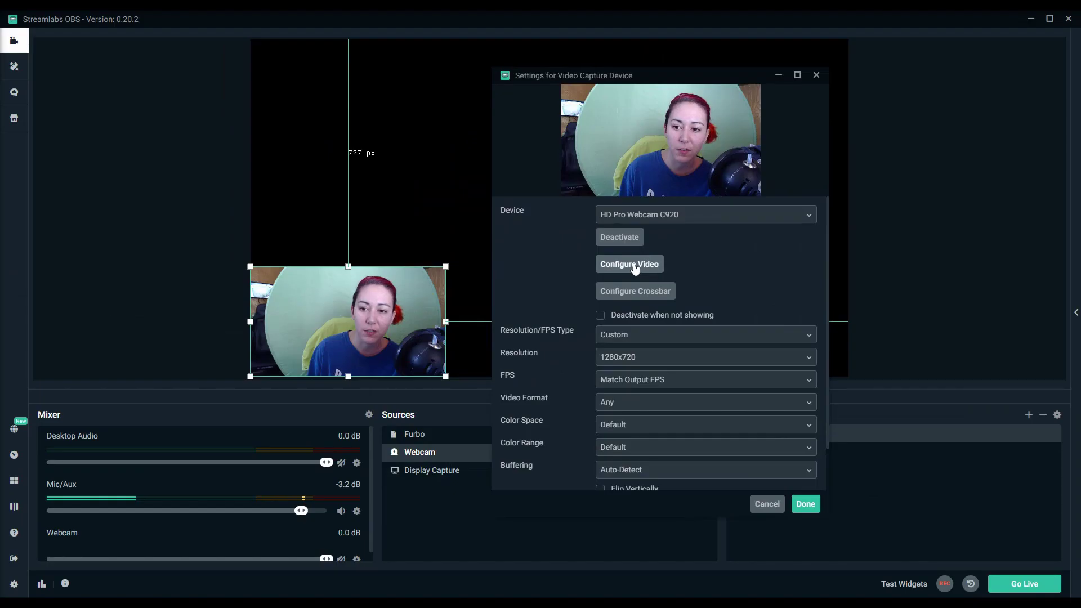
click(635, 268)
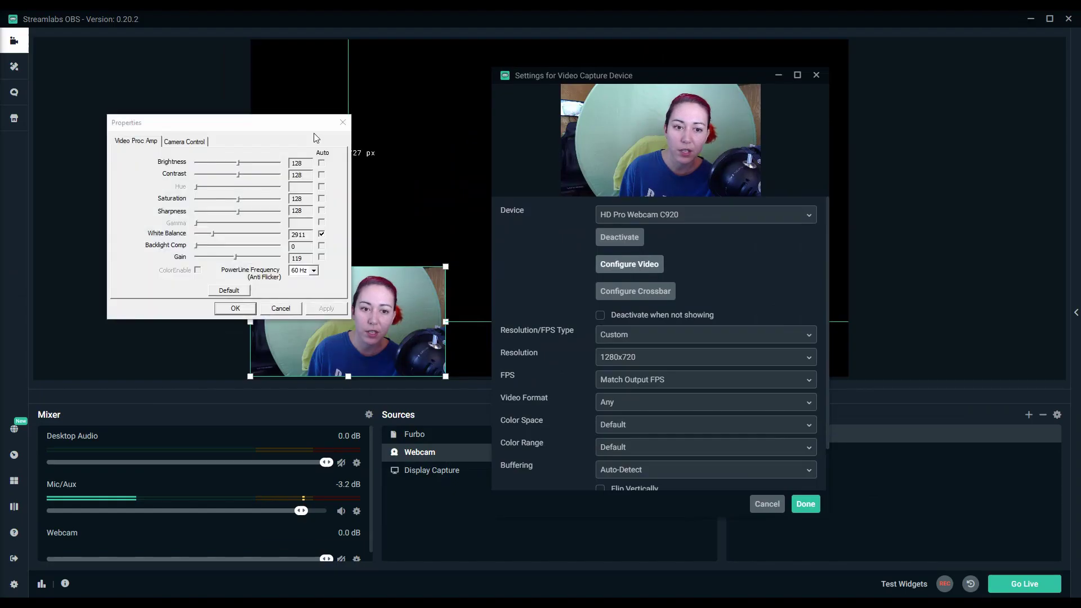
drag(201, 125, 567, 152)
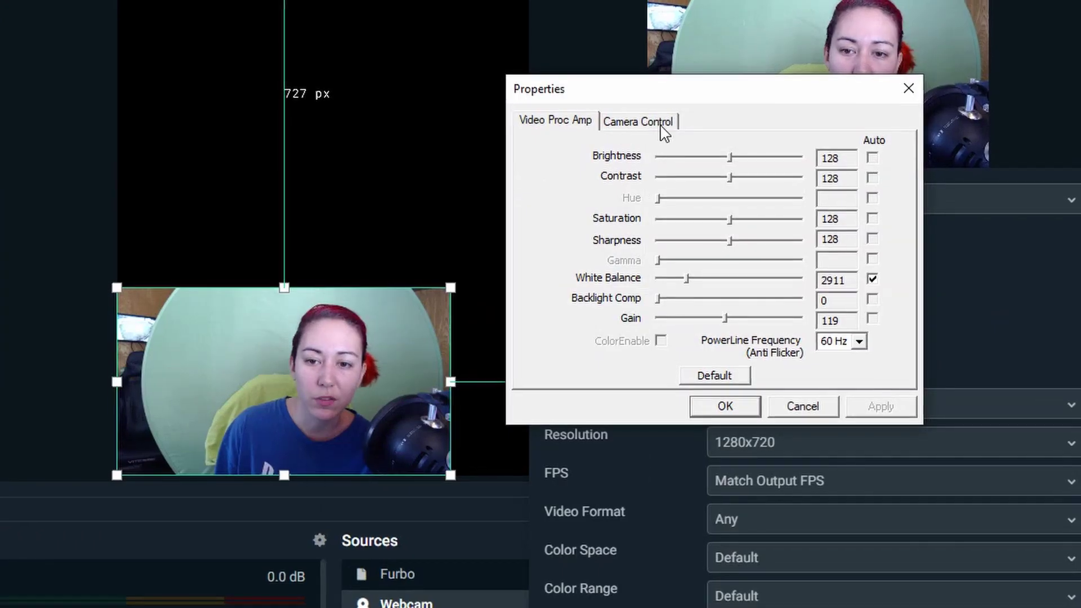
click(698, 299)
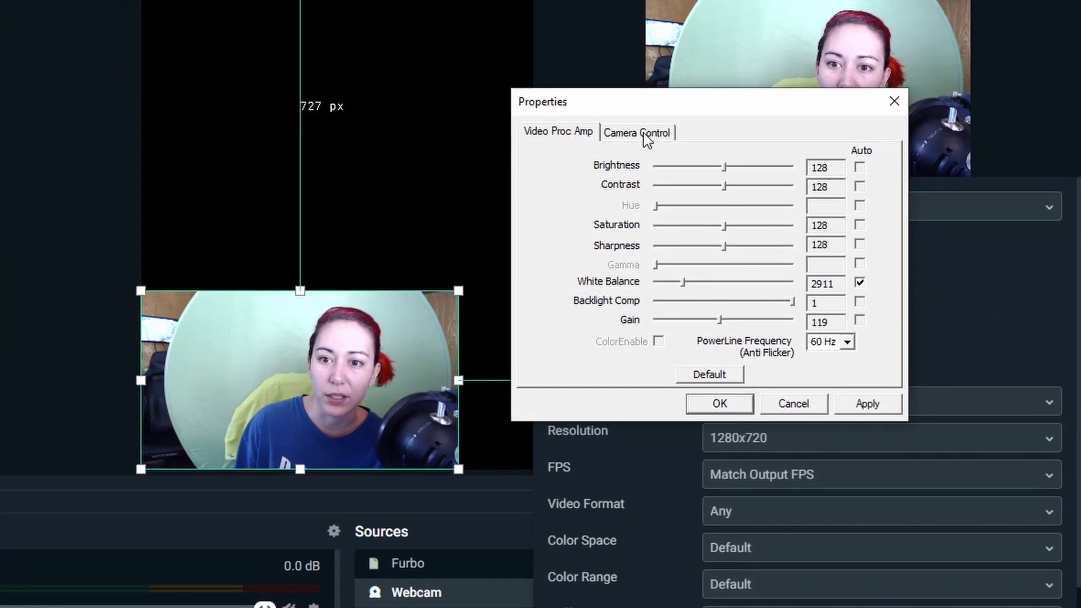
Step: Set the webcam's camera control Zoom to 145 and apply the change
click(639, 129)
drag(633, 174, 666, 196)
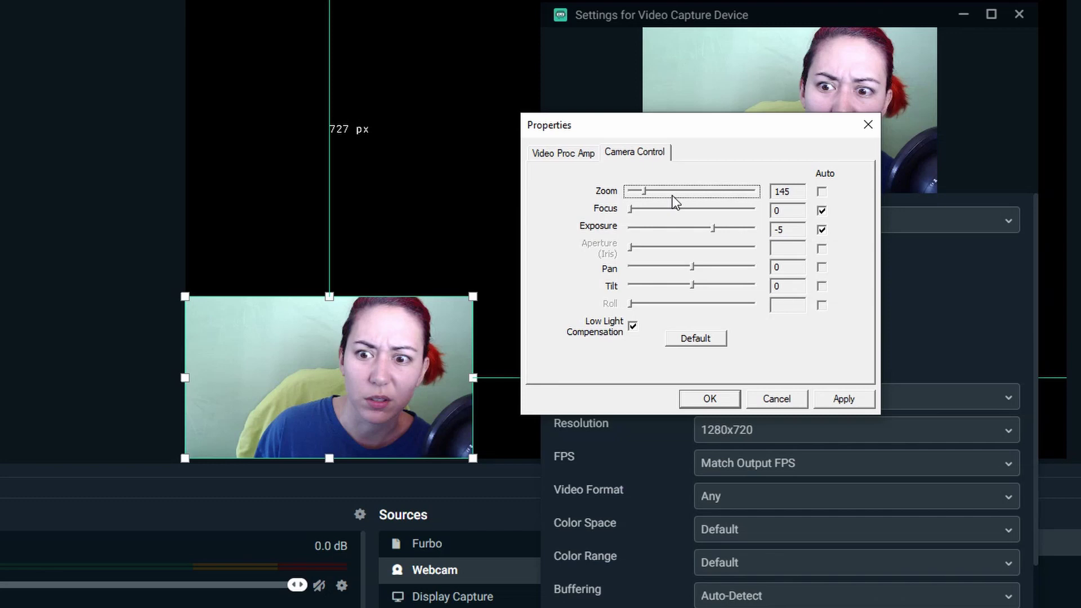
click(851, 399)
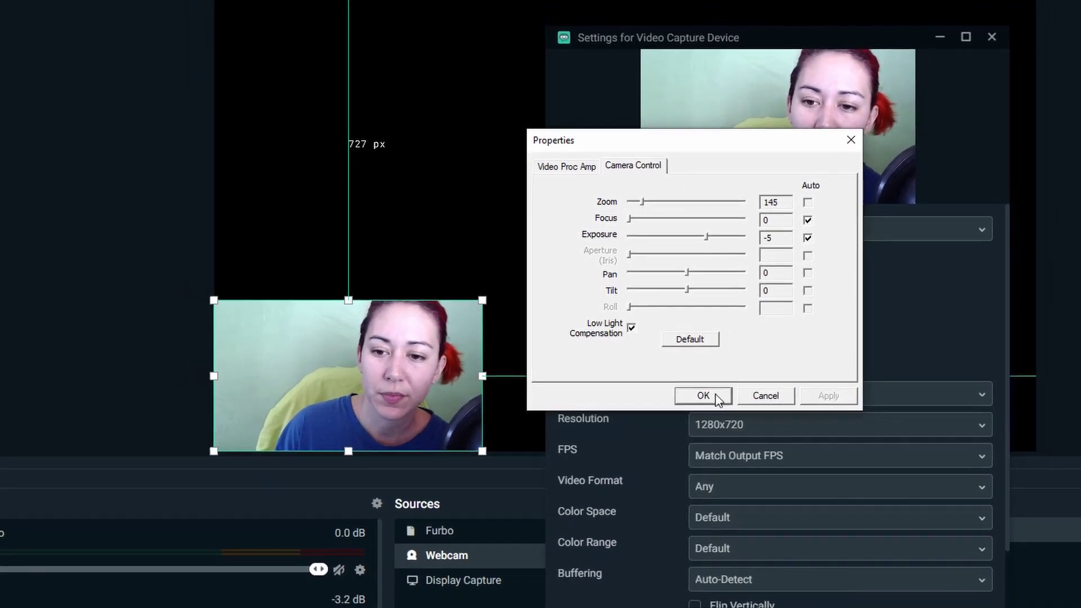
click(717, 396)
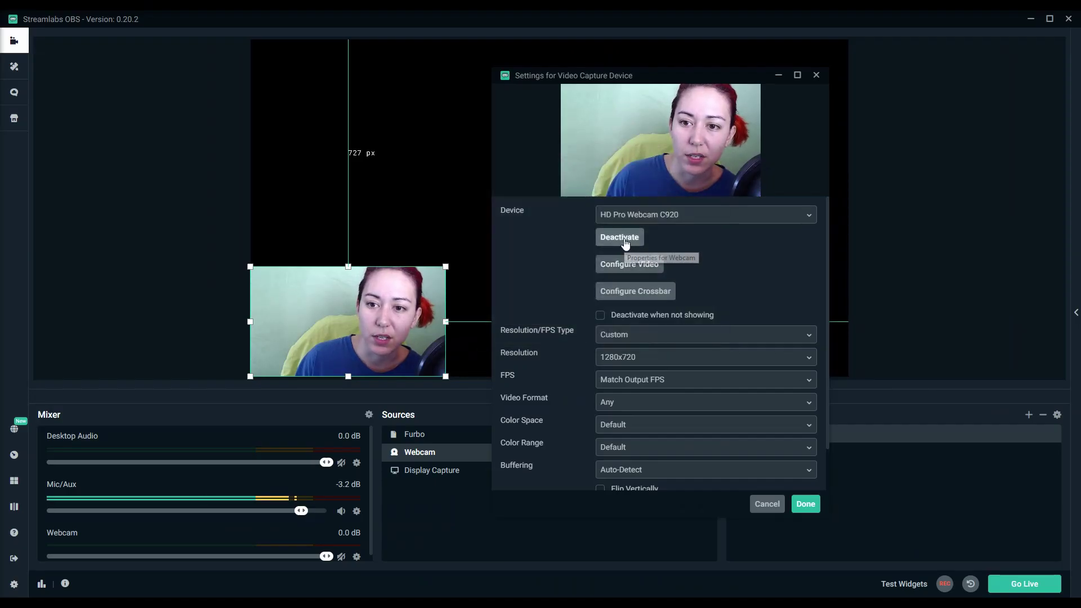
Step: Deactivate the HD Pro Webcam C920 device, close the source settings, and launch Snap Camera from the desktop
click(619, 237)
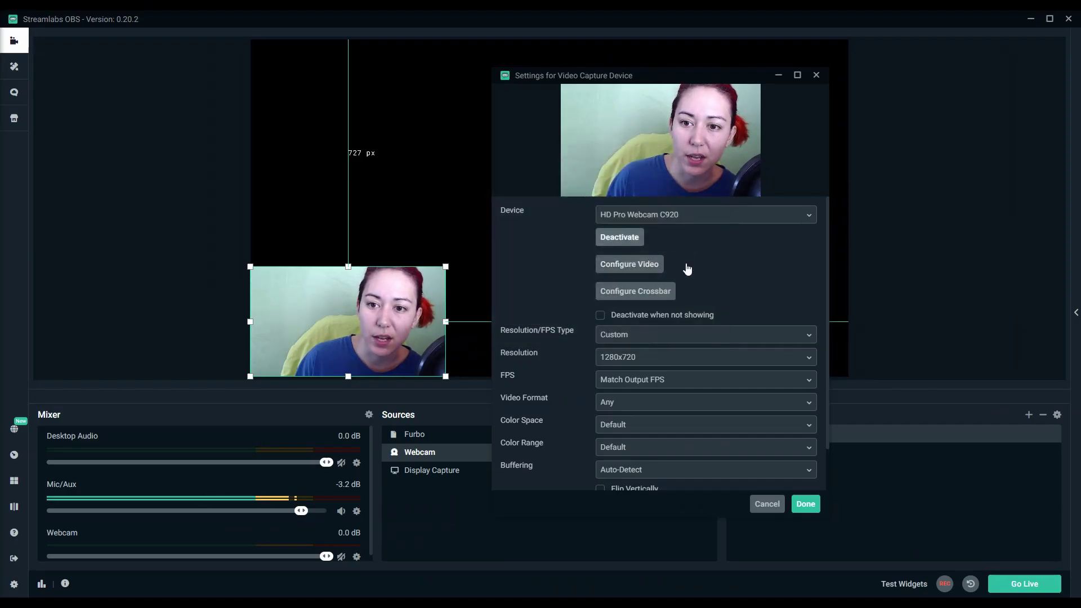
click(806, 504)
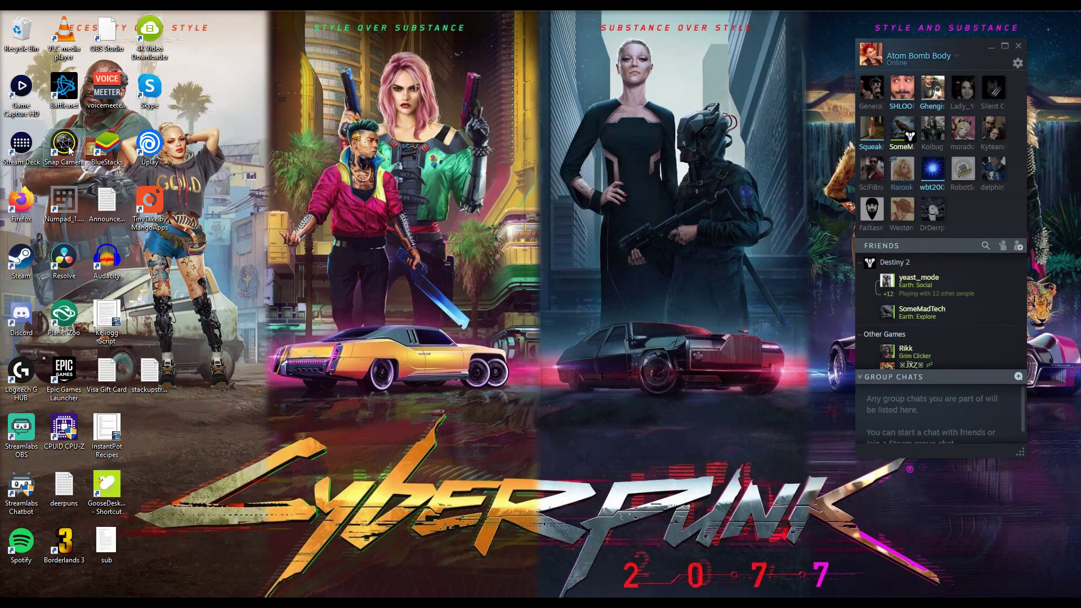
click(70, 149)
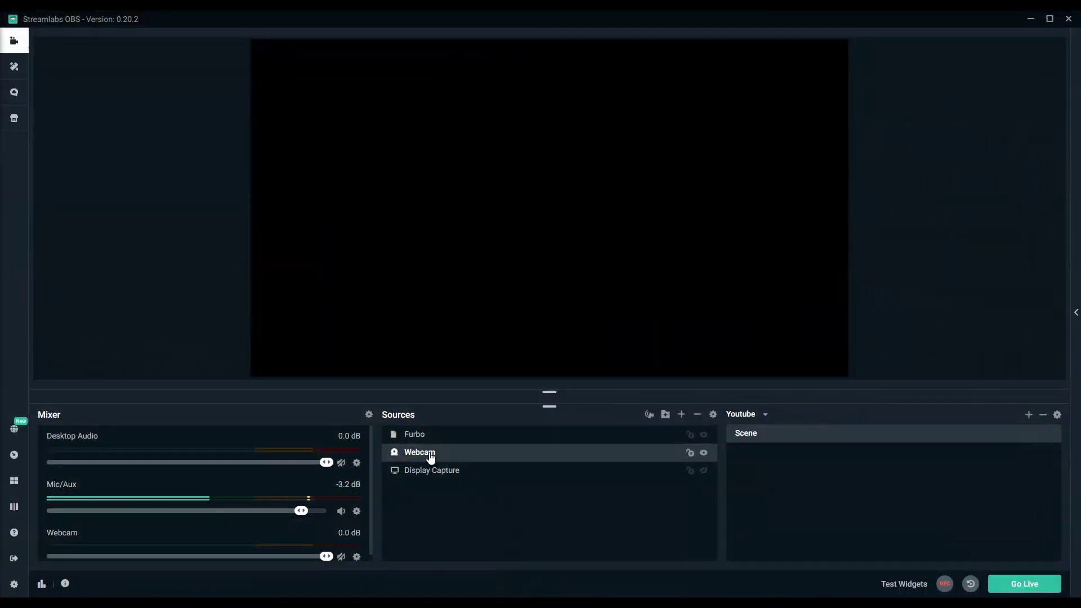
Step: In Streamlabs OBS, change the Webcam source's device to Snap Camera, activate it, and save the source settings
right_click(429, 452)
click(455, 364)
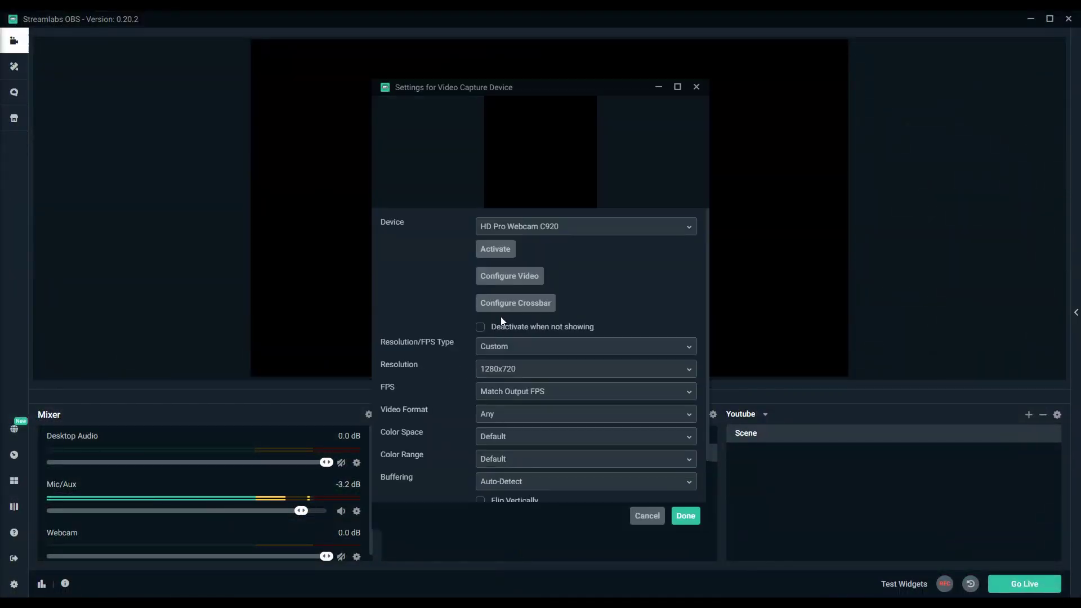
click(541, 231)
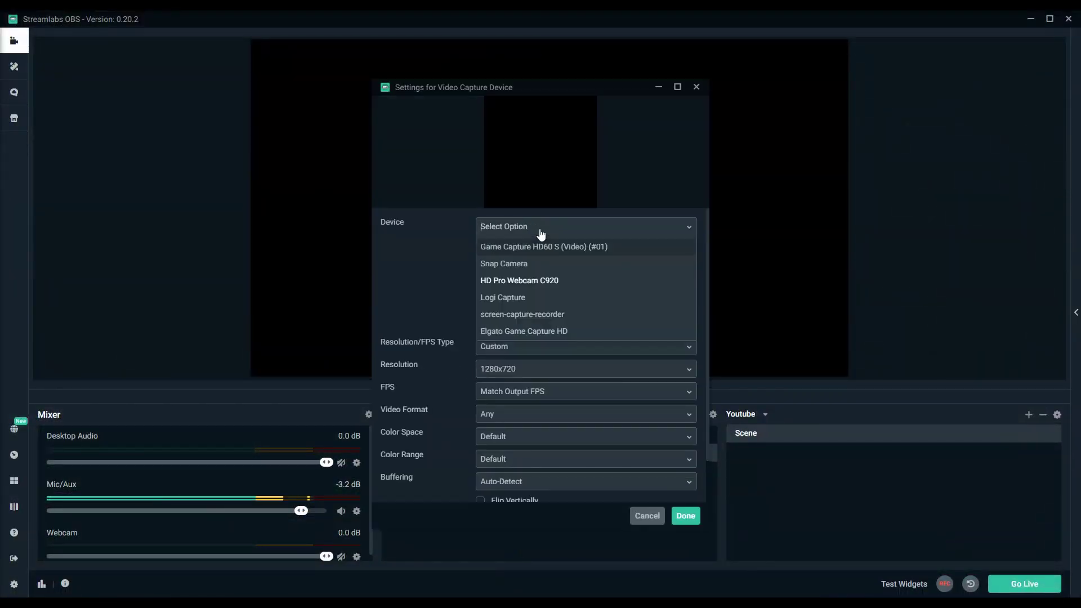
click(519, 263)
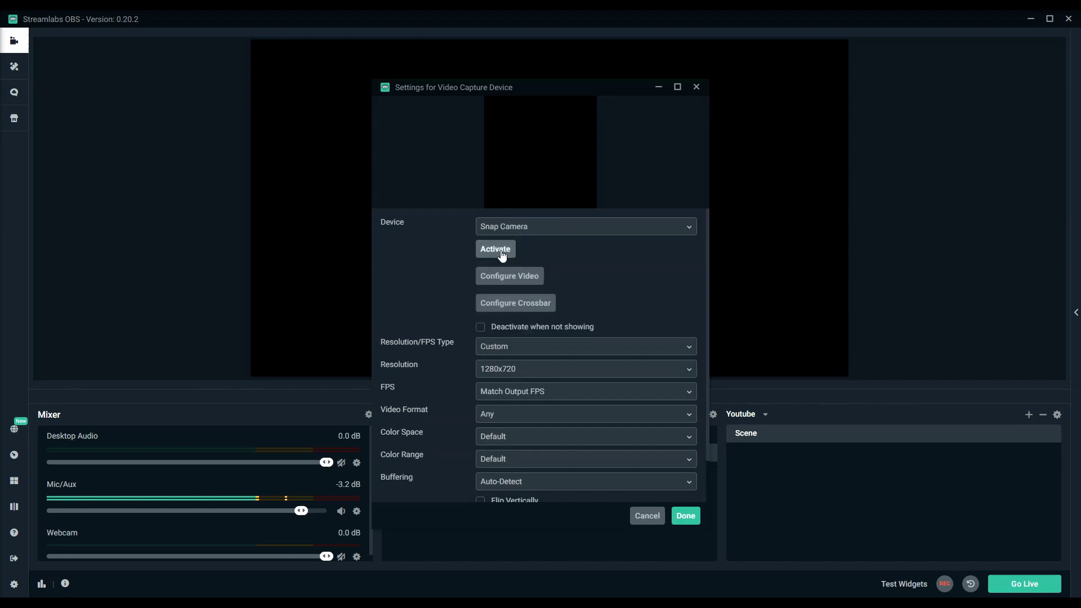
click(687, 515)
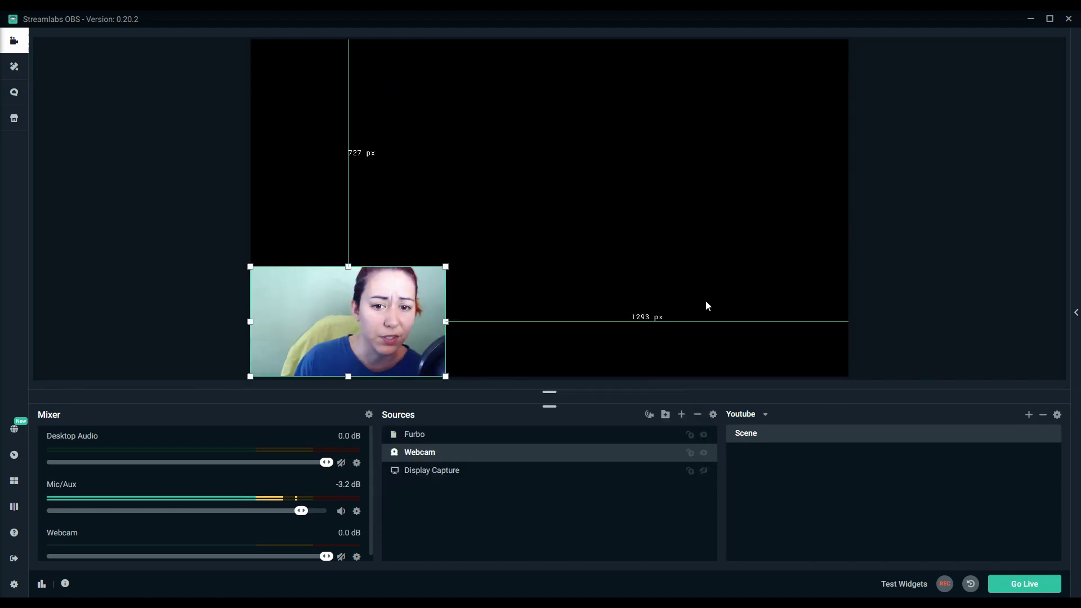